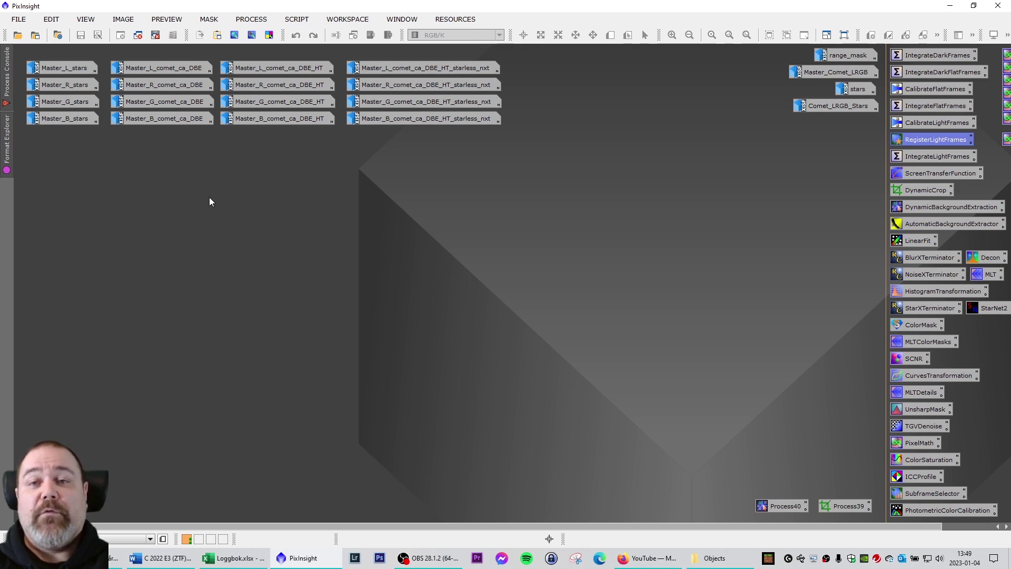
Open the Master_L, R, G and B_stars images and spread them apart for comparison.
double_click(65, 66)
double_click(75, 88)
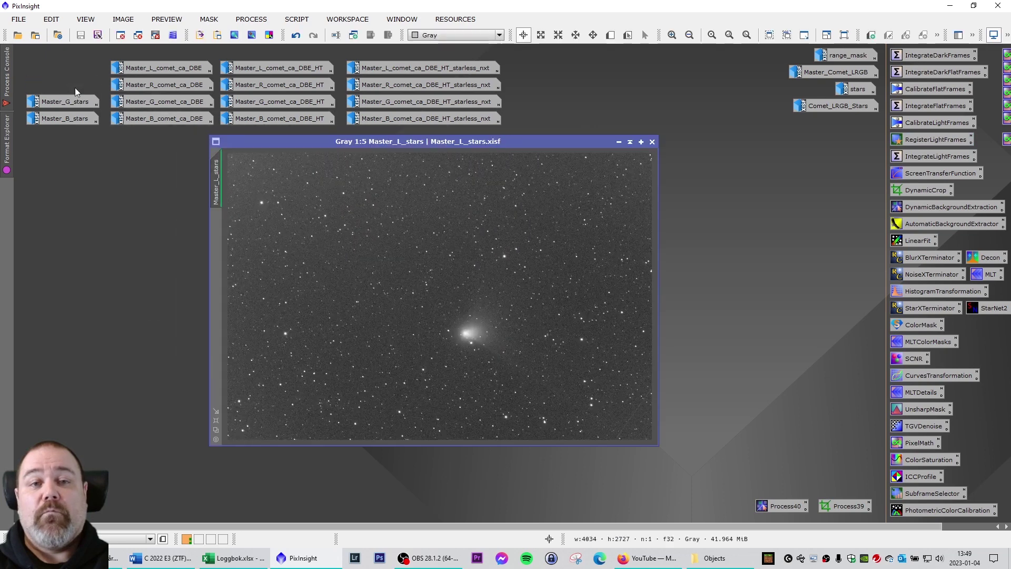
double_click(74, 102)
double_click(75, 118)
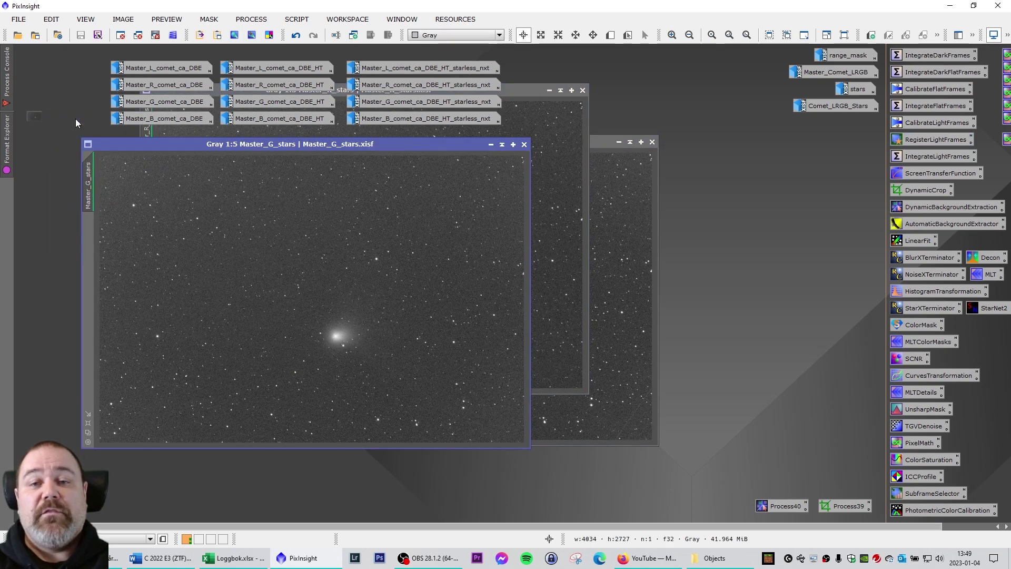
drag(352, 138, 336, 156)
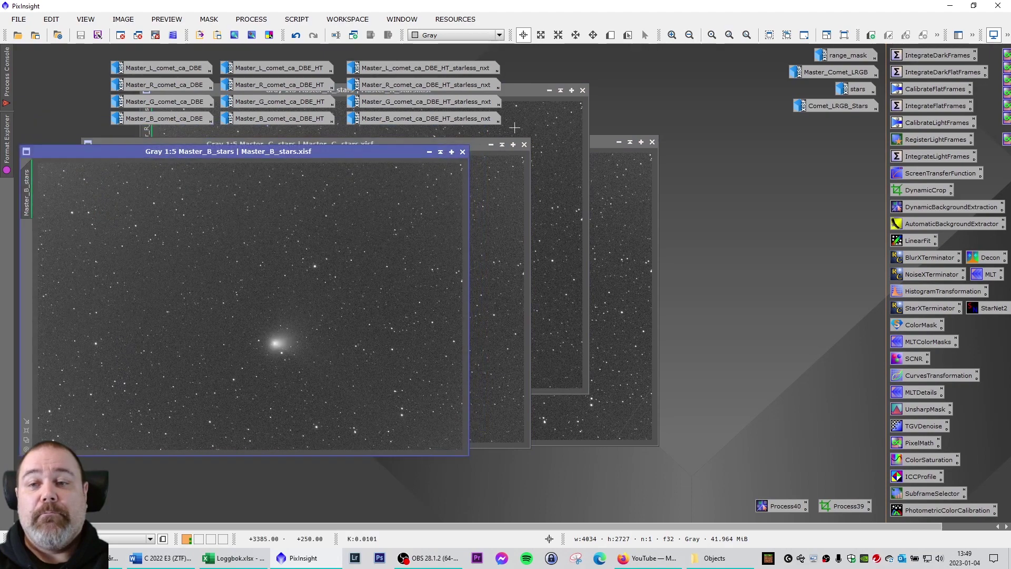
click(599, 143)
drag(560, 143, 662, 159)
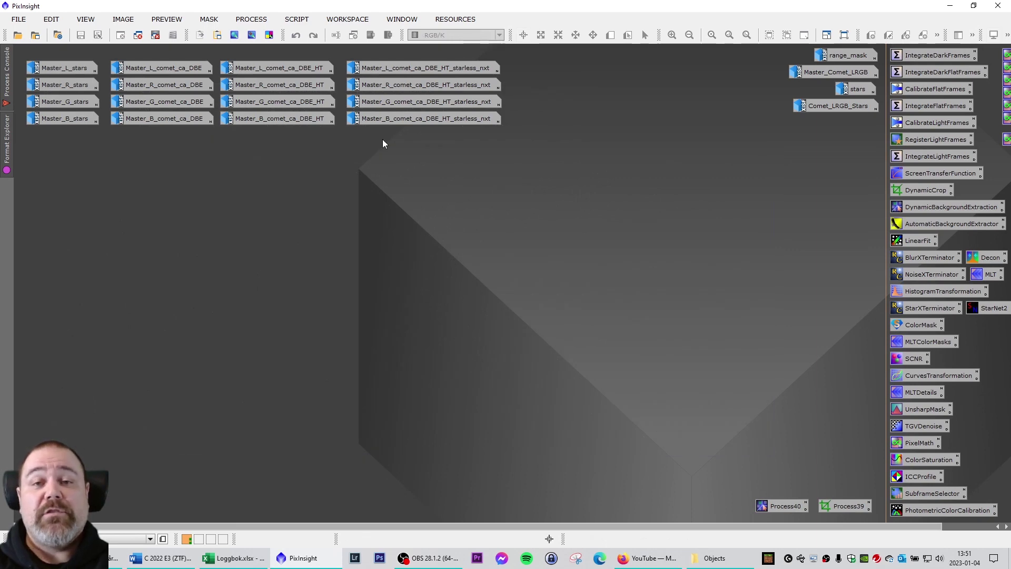
Launch CometAlignment from All Processes and position its dialog.
click(251, 19)
mouse_move(332, 14)
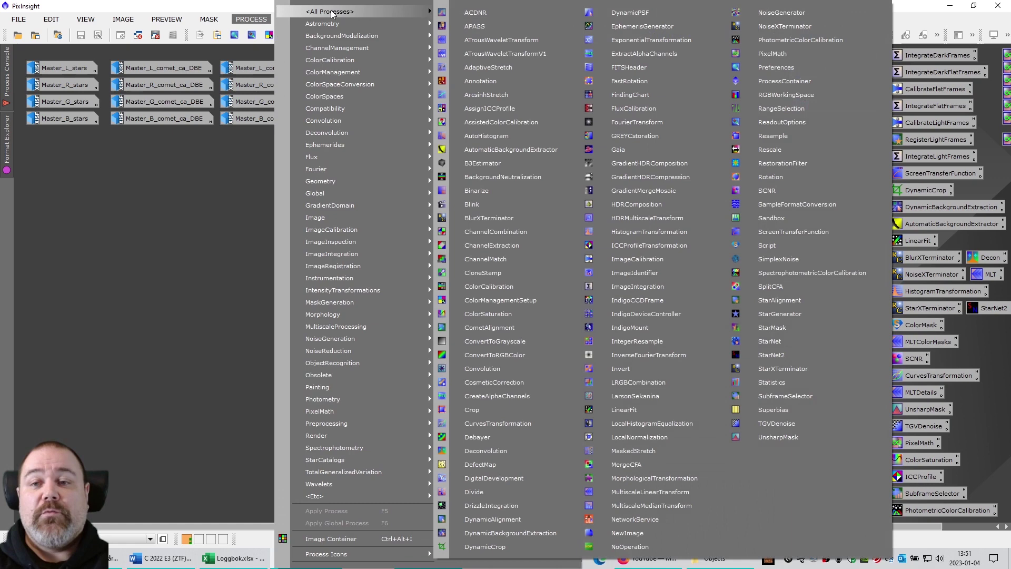
click(521, 329)
drag(685, 59, 624, 128)
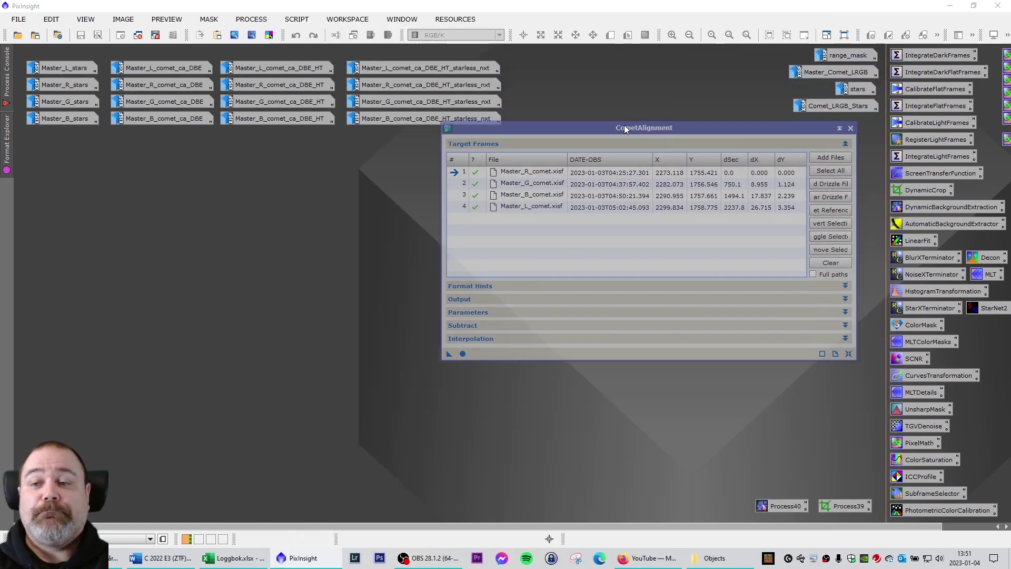
drag(720, 156, 716, 149)
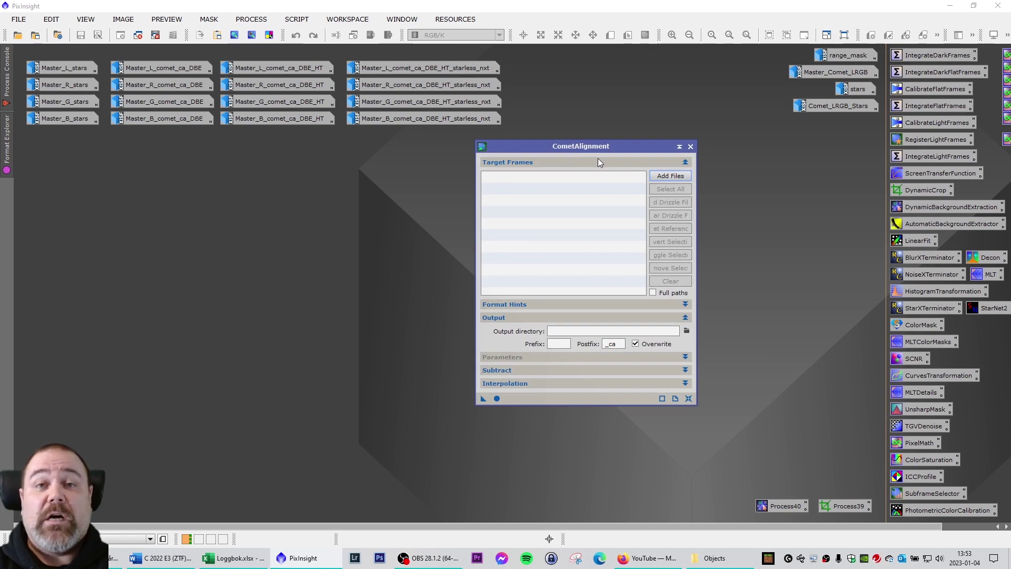
Browse the target file picker to 2023-01-03 > C 2022 E3 (ZTF) LRGB E60 -10C > Light frames calibrated.
click(670, 175)
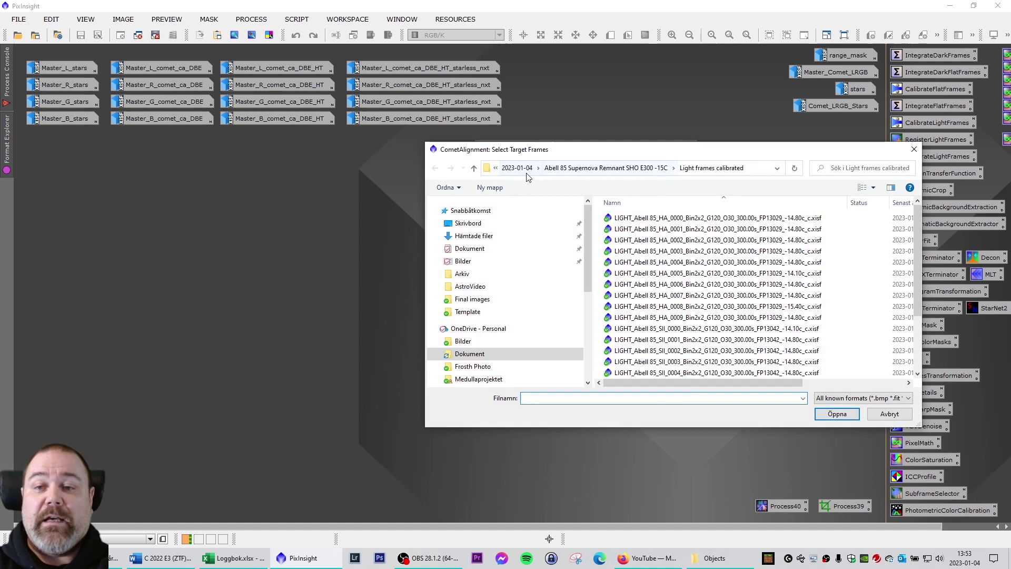
click(517, 168)
click(658, 167)
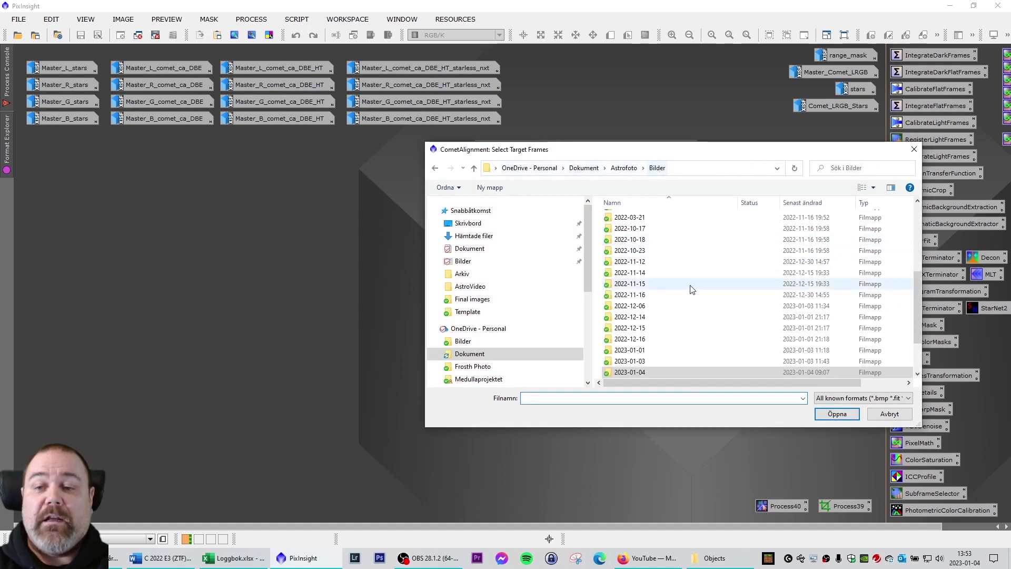
scroll(691, 289, down, 5)
double_click(641, 305)
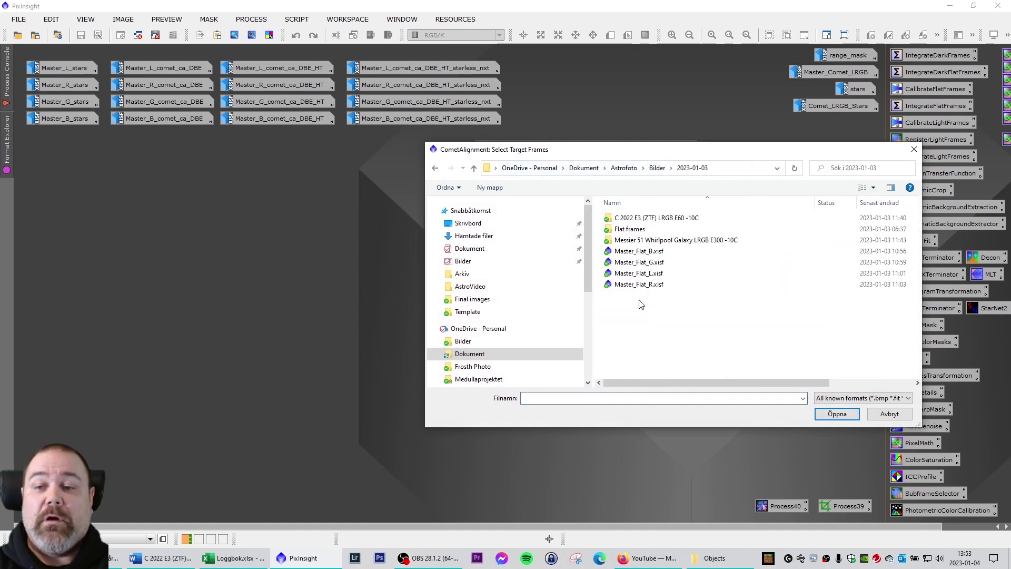
double_click(640, 218)
click(665, 231)
double_click(664, 230)
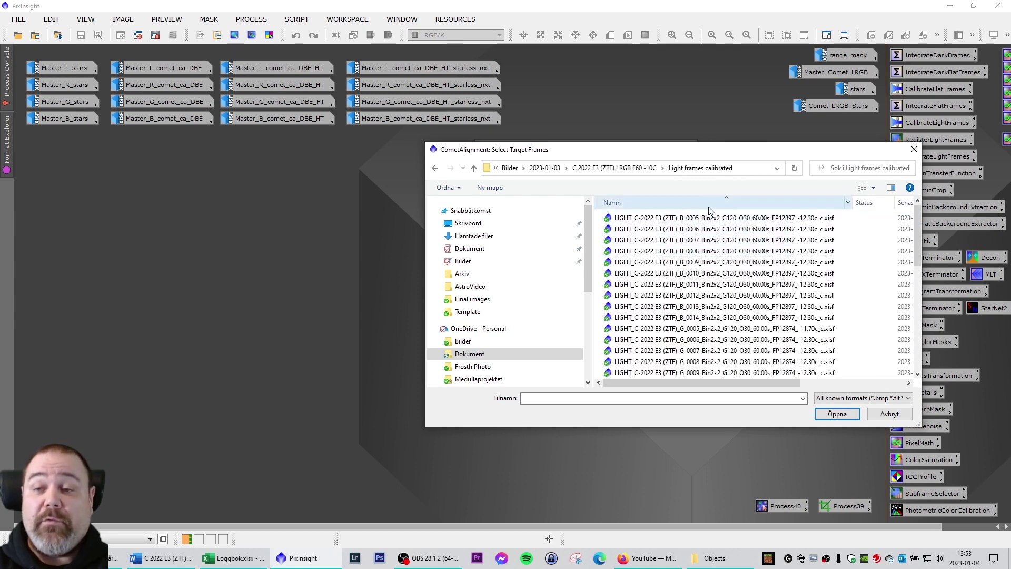
drag(695, 151, 680, 148)
Load blue frames B_0005 through B_0014 as targets, leaving the output folder unchanged.
click(675, 217)
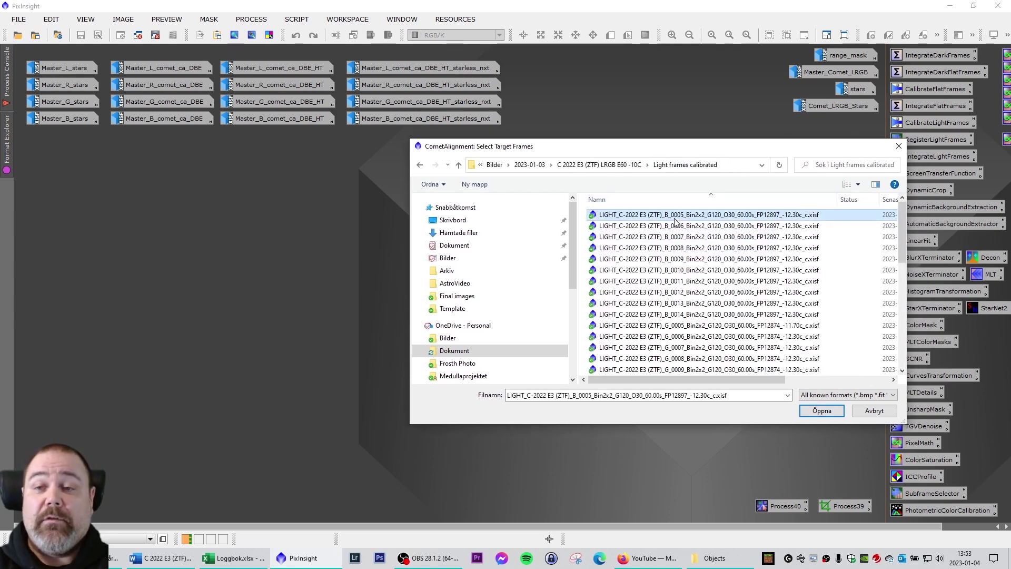
shift+click(687, 314)
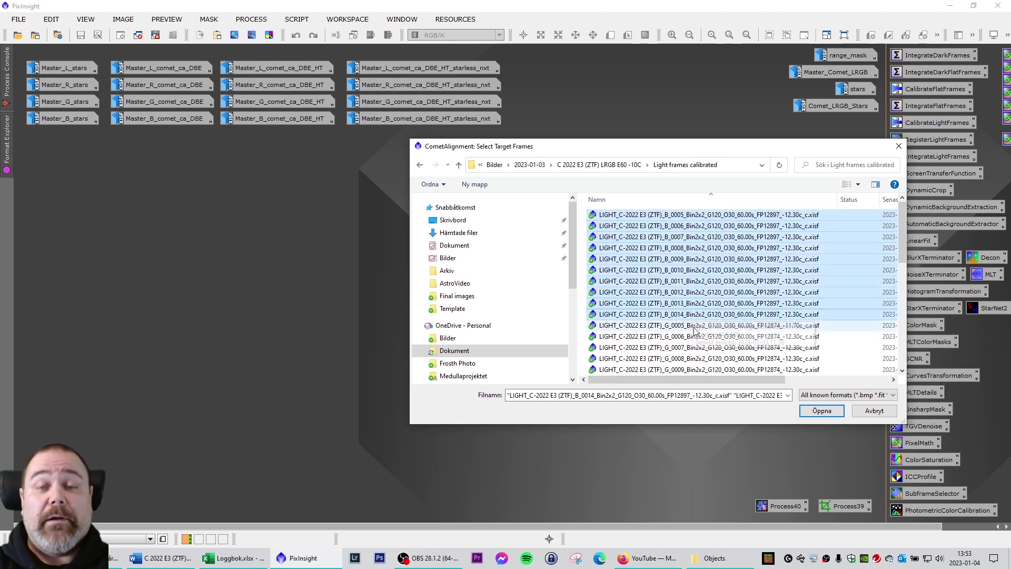
click(822, 411)
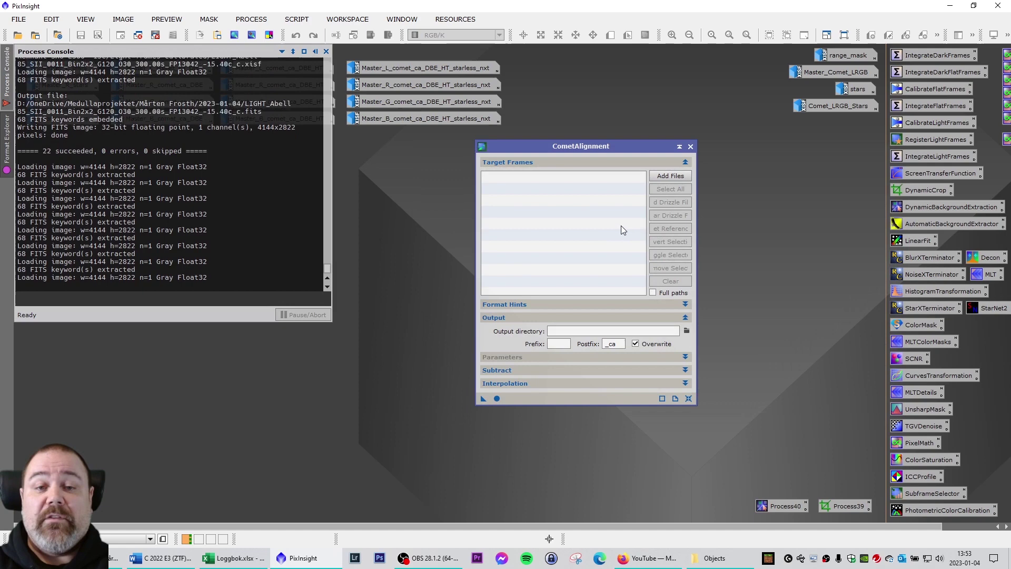
drag(666, 146, 489, 140)
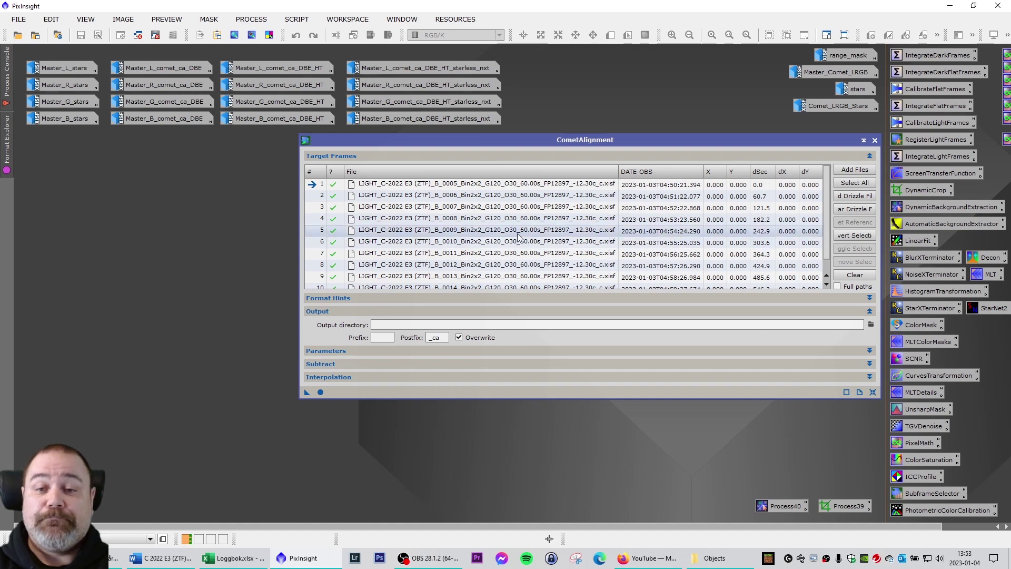
click(870, 325)
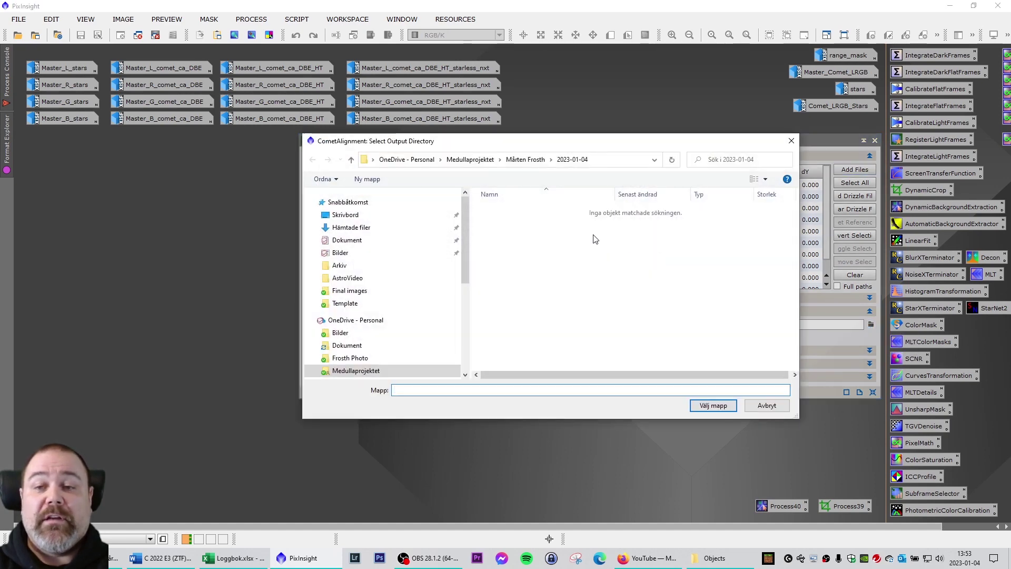
click(792, 140)
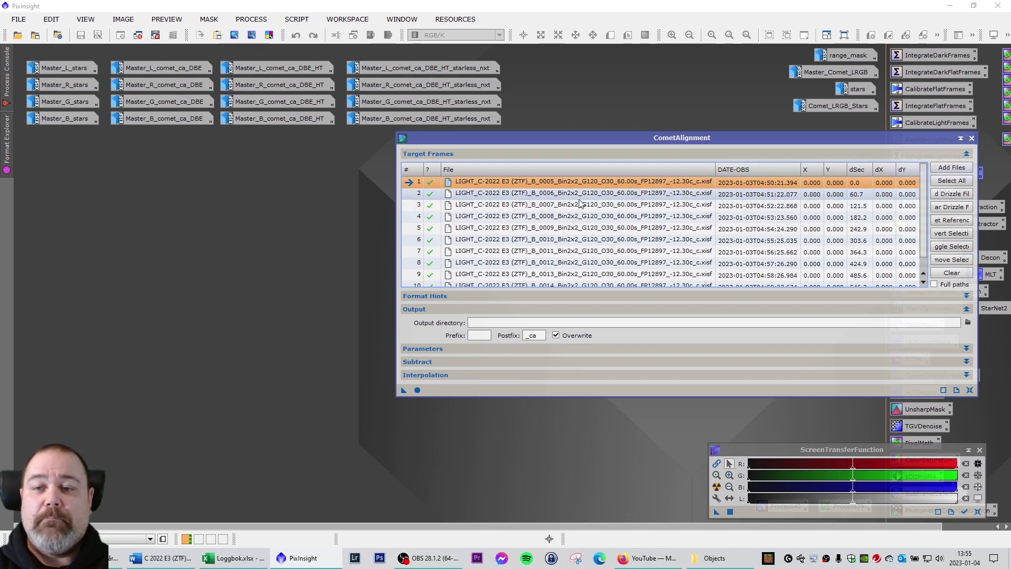
Open frame B_0005, auto-stretch it with STF and zoom in on the comet.
double_click(497, 182)
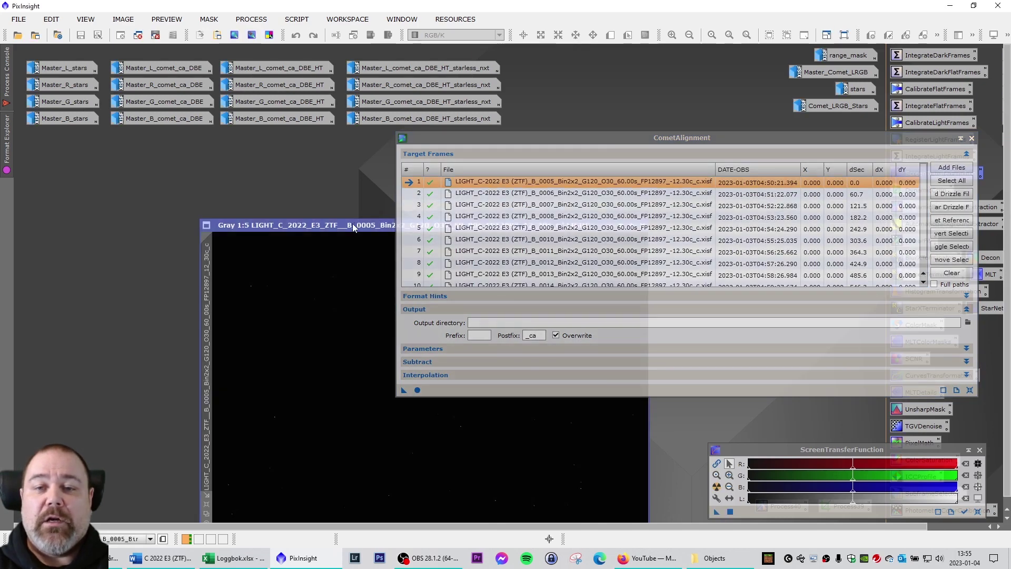
drag(353, 223, 157, 167)
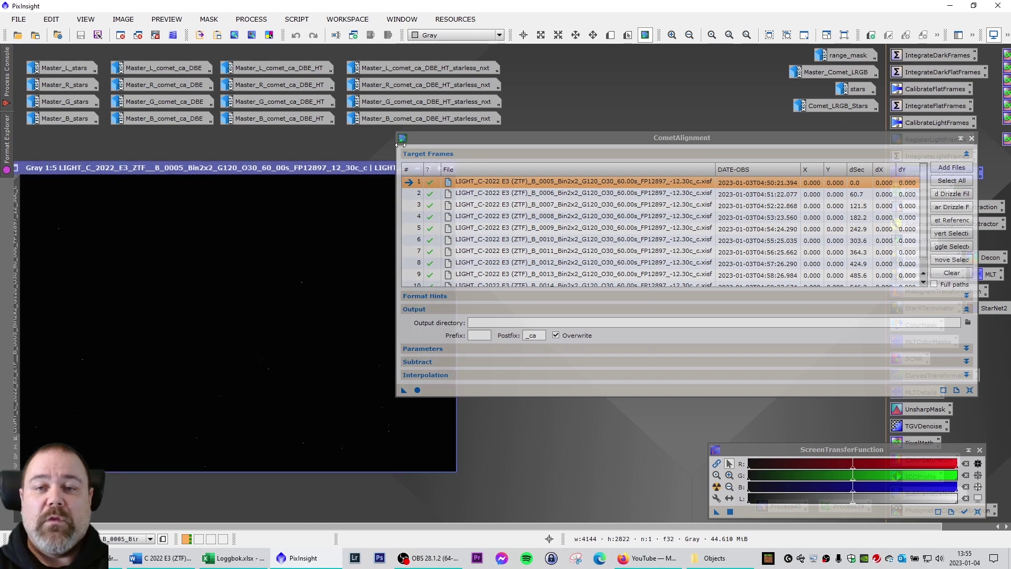
drag(484, 138, 517, 136)
drag(324, 168, 337, 187)
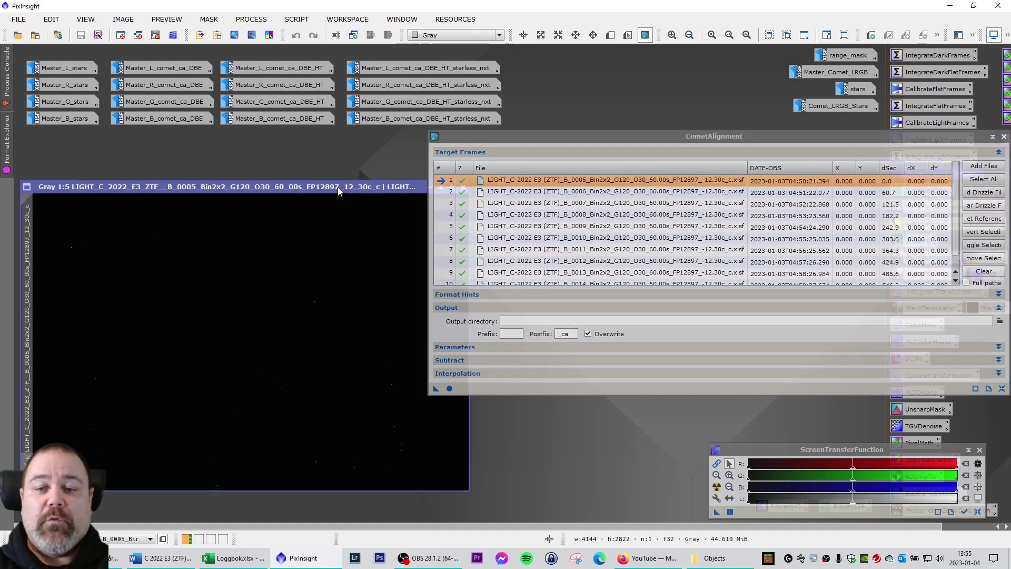
click(717, 487)
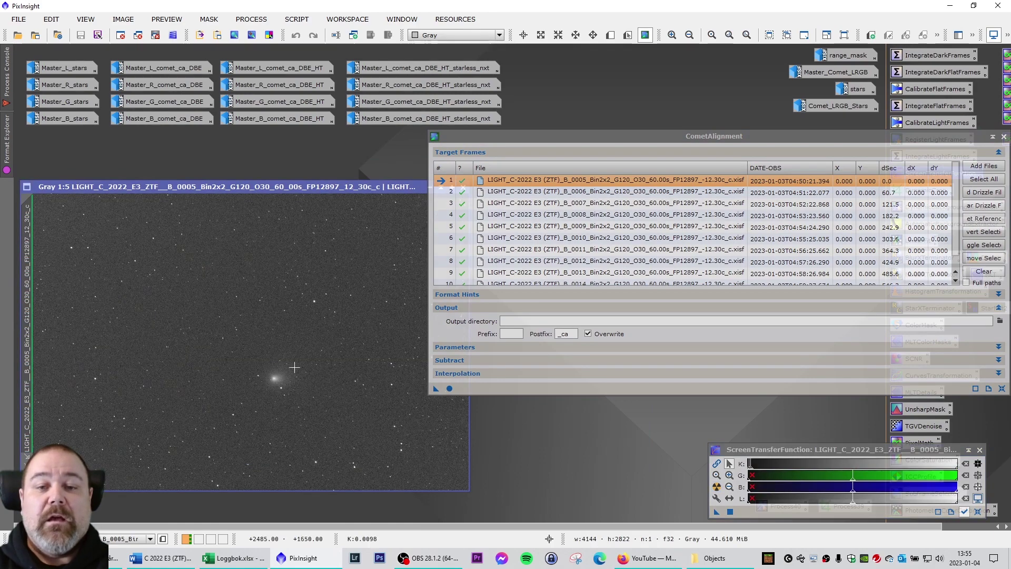
scroll(295, 368, up, 5)
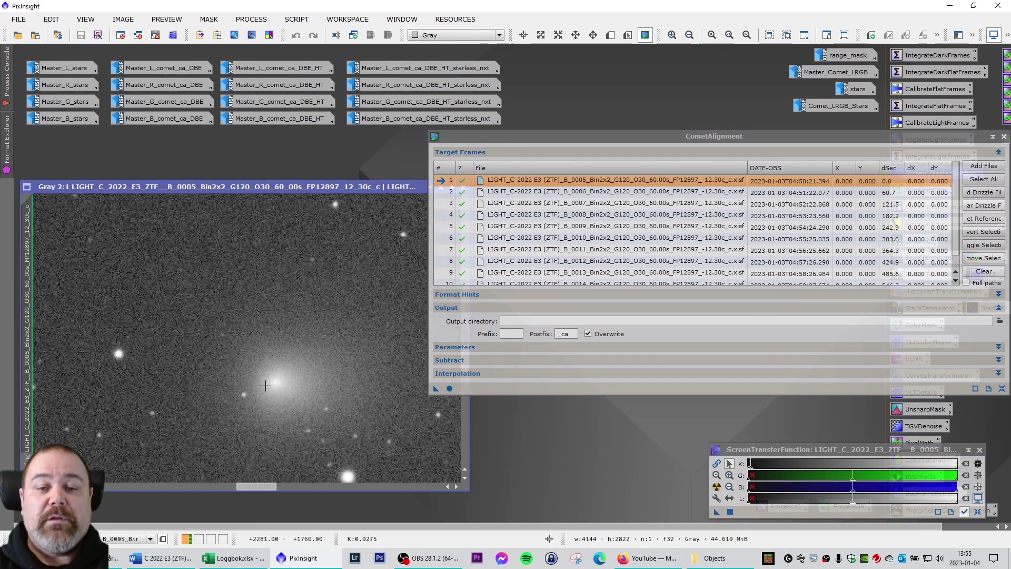
scroll(266, 386, up, 5)
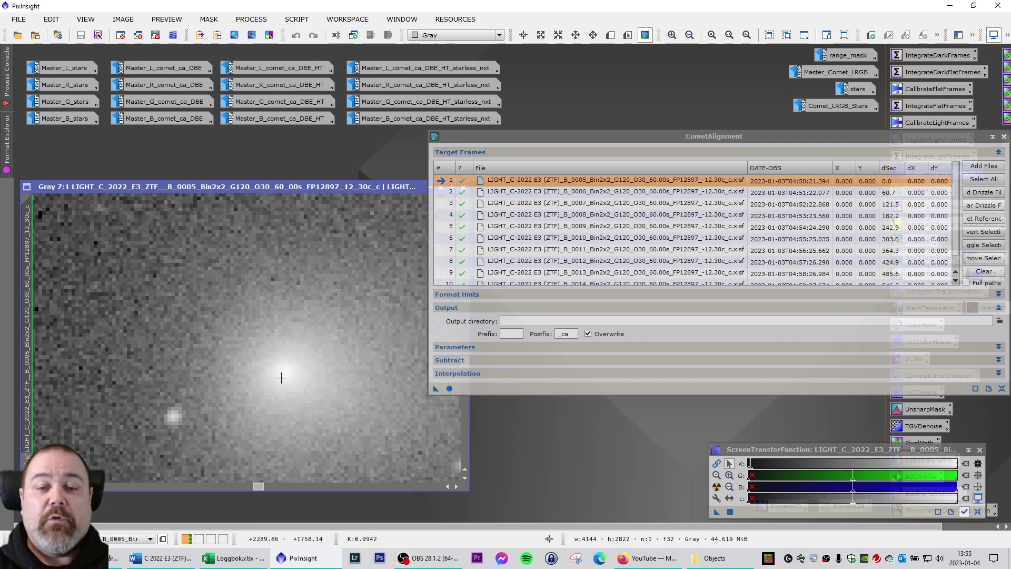
Mark the comet nucleus at X 2290.989, Y 1756.806 and expand the Parameters section.
click(282, 371)
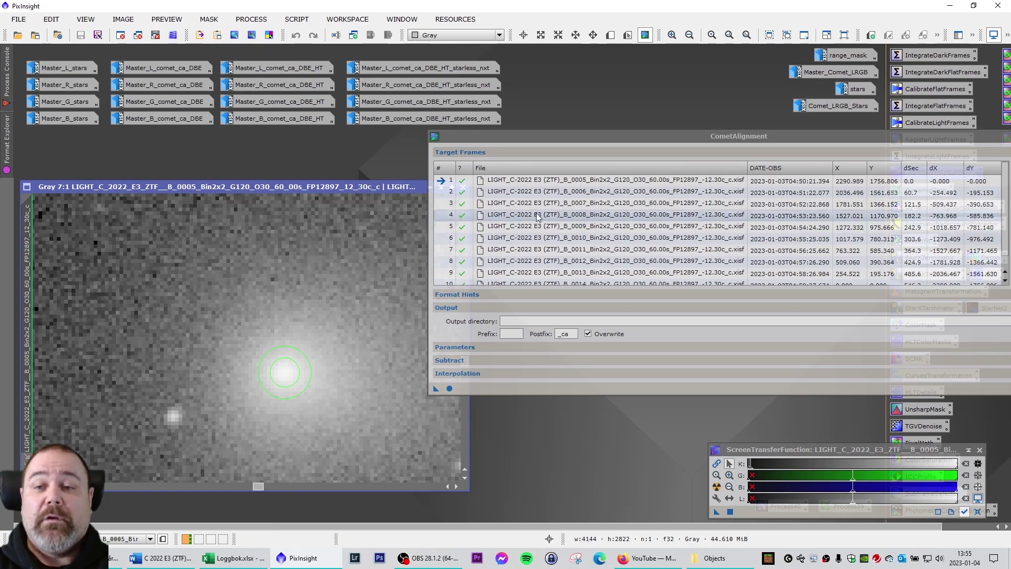
drag(569, 134, 511, 139)
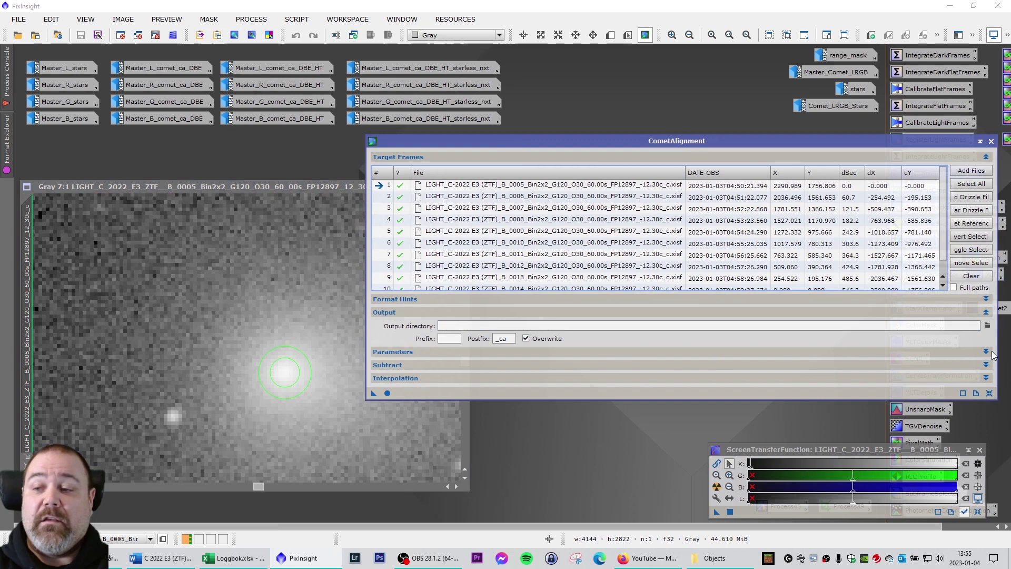
click(972, 351)
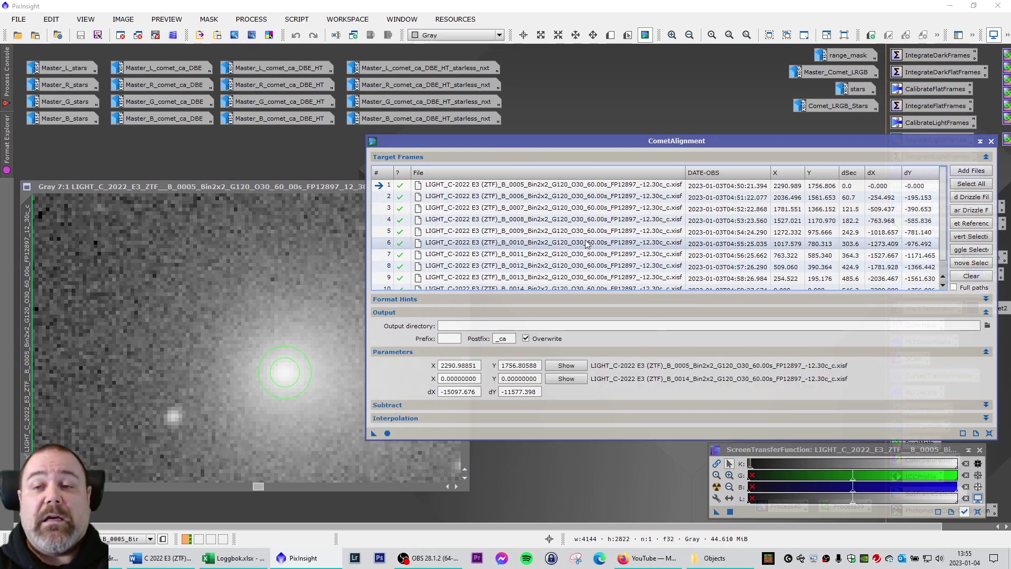
drag(634, 142, 639, 137)
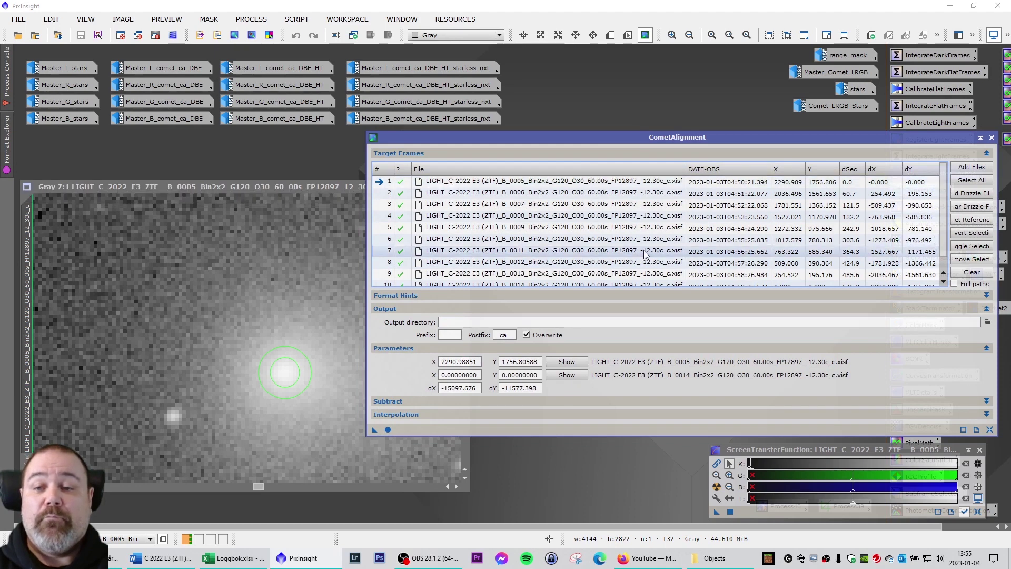
Open B_0014, auto-stretch it and mark the comet core at X 2297.765, Y 1756.408.
scroll(640, 252, down, 1)
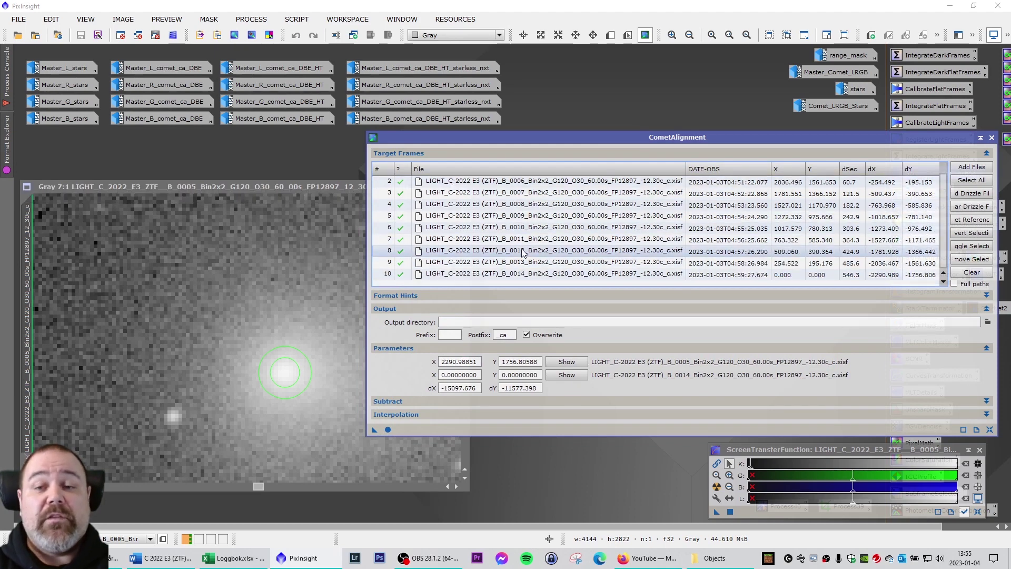
double_click(487, 275)
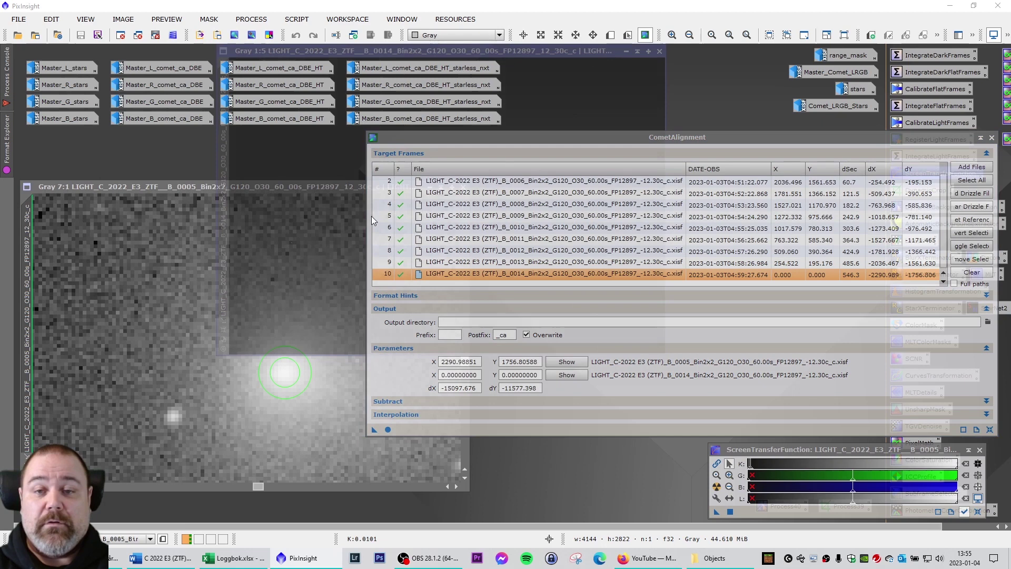
click(508, 50)
drag(508, 50, 305, 186)
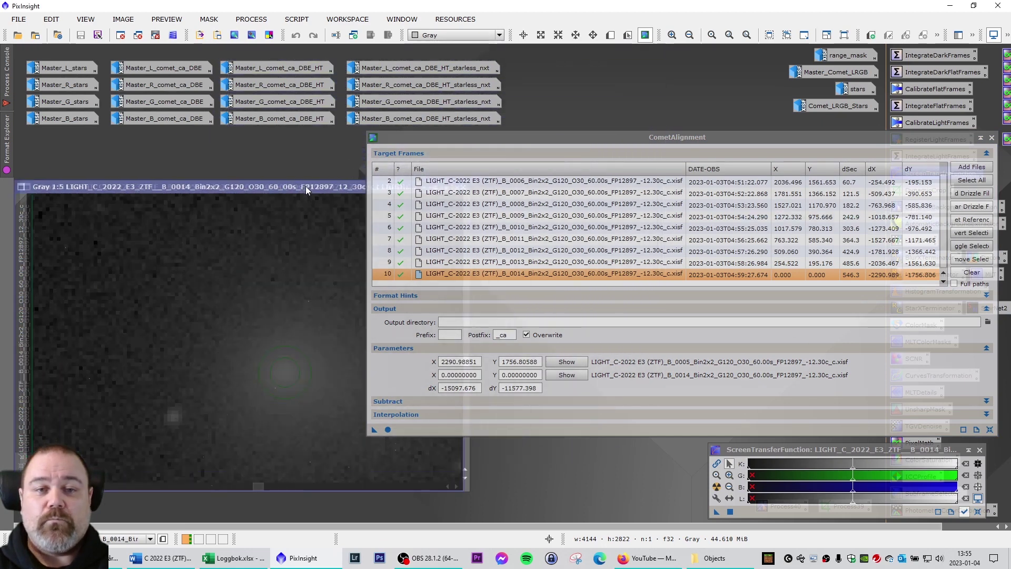
click(716, 487)
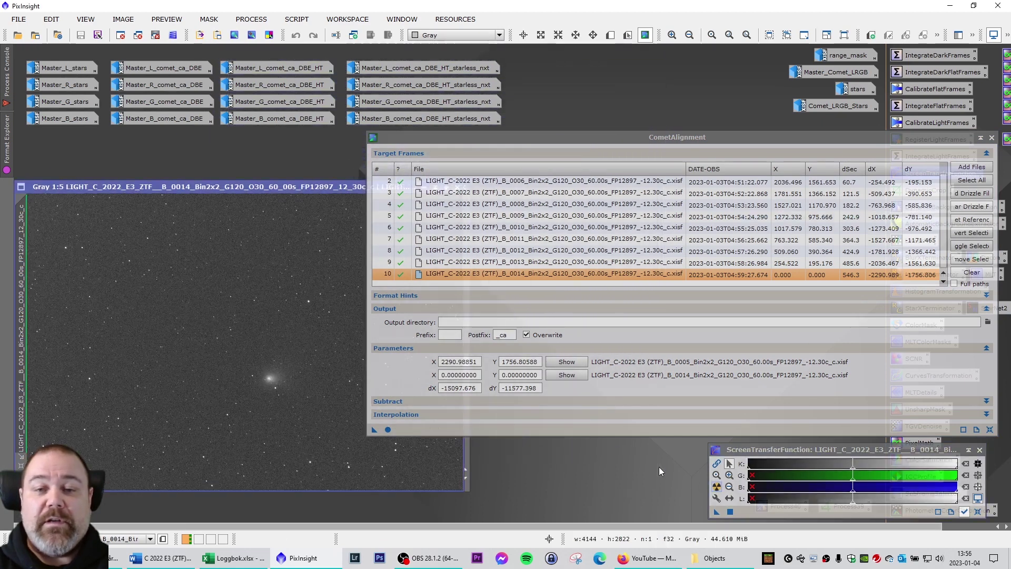
scroll(326, 354, up, 7)
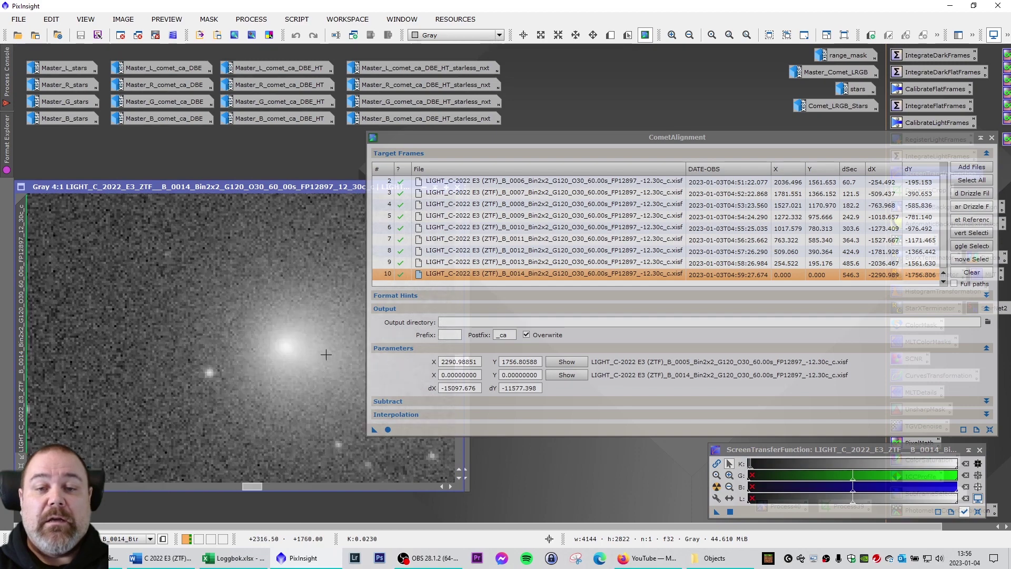
scroll(294, 346, up, 5)
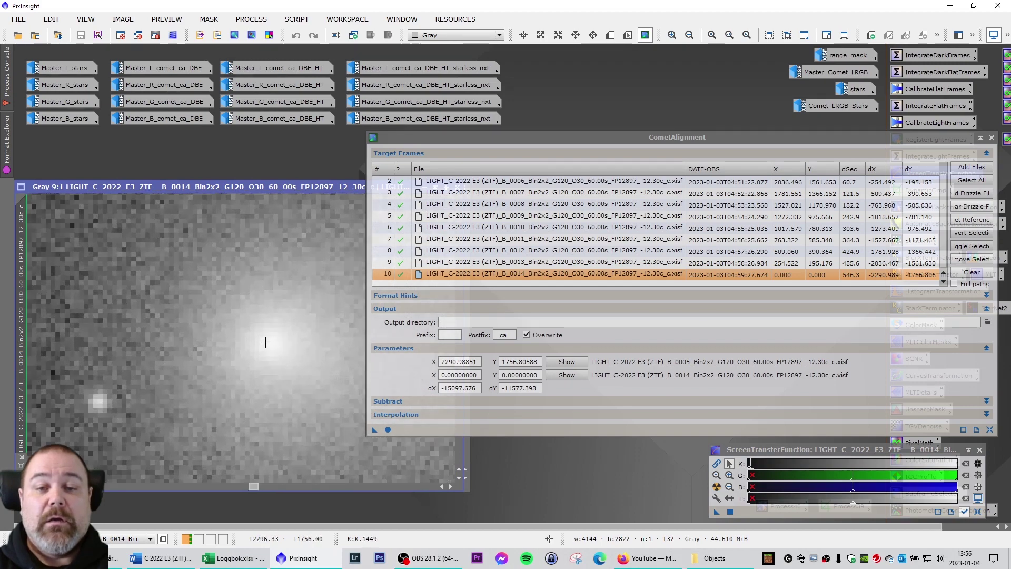
click(270, 343)
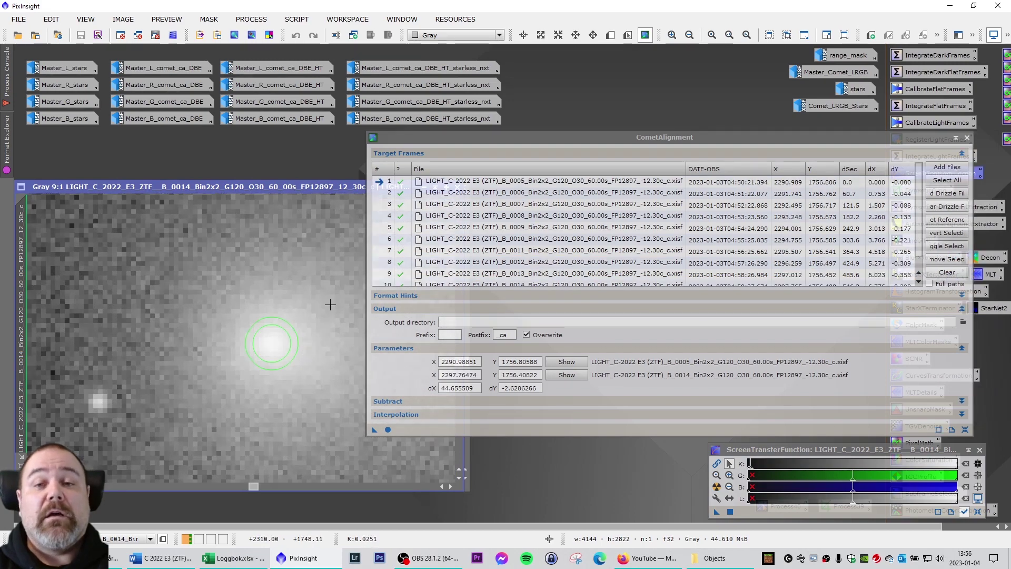
Close the B_0005 and B_0014 frame image windows.
drag(666, 135, 695, 73)
click(343, 188)
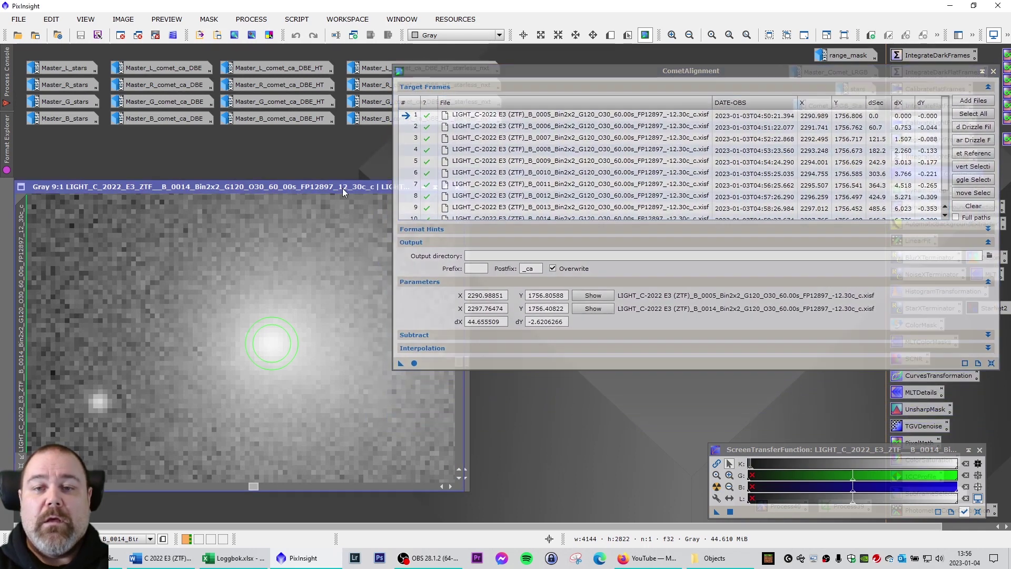
key(ctrl+Tab)
key(ctrl+Tab)
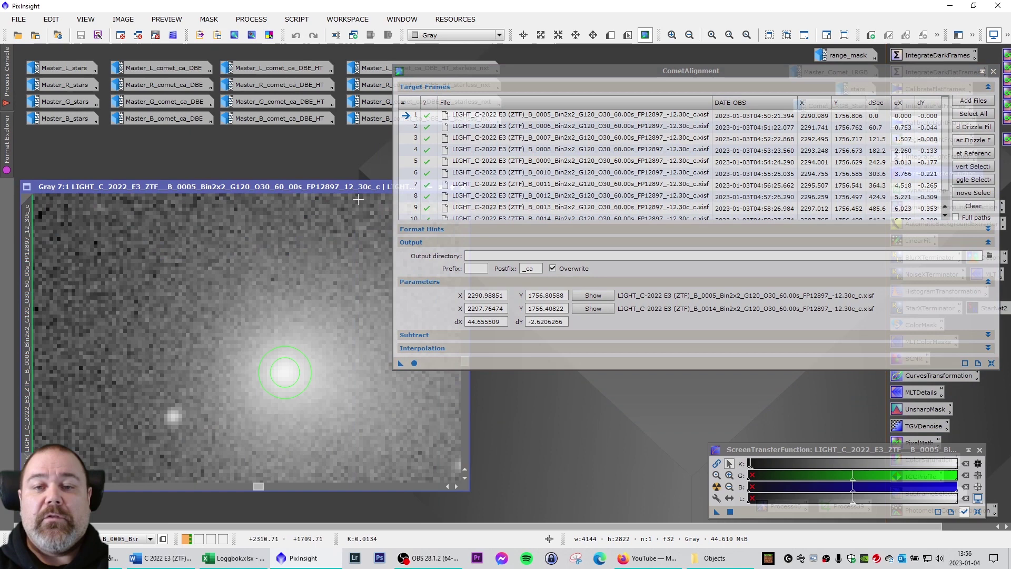
key(ctrl+w)
key(ctrl+w)
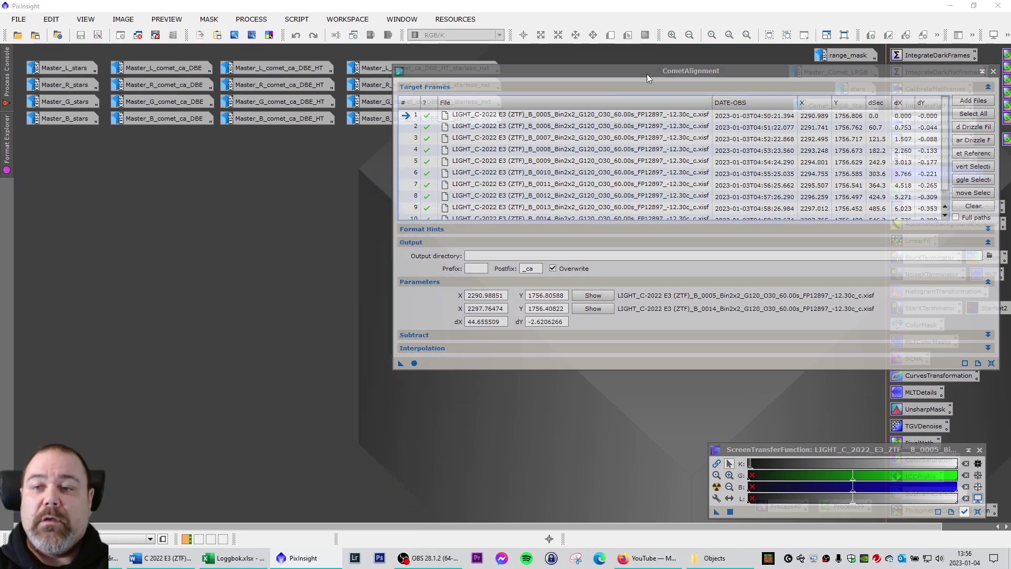
drag(656, 70, 426, 147)
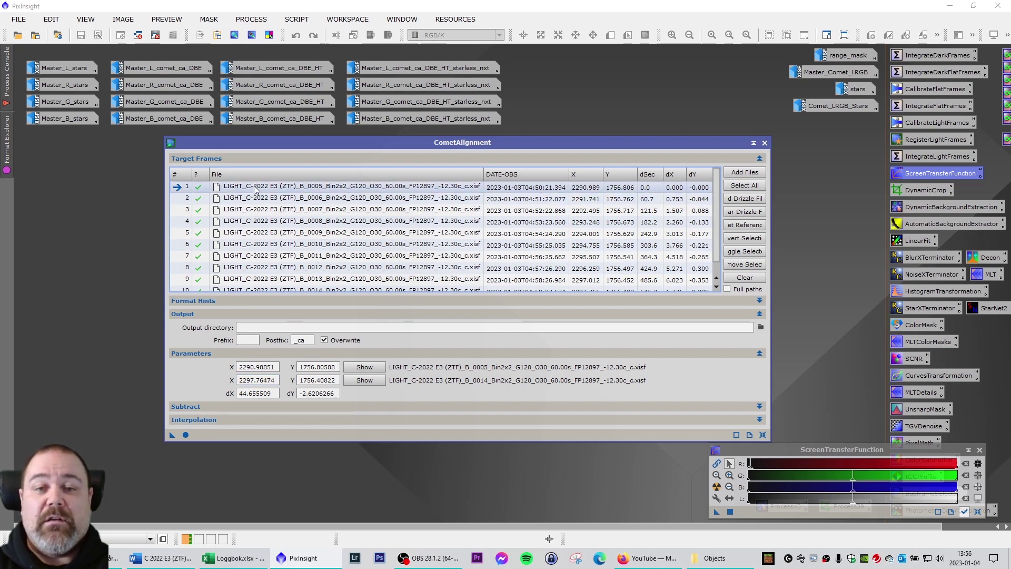
scroll(282, 271, down, 1)
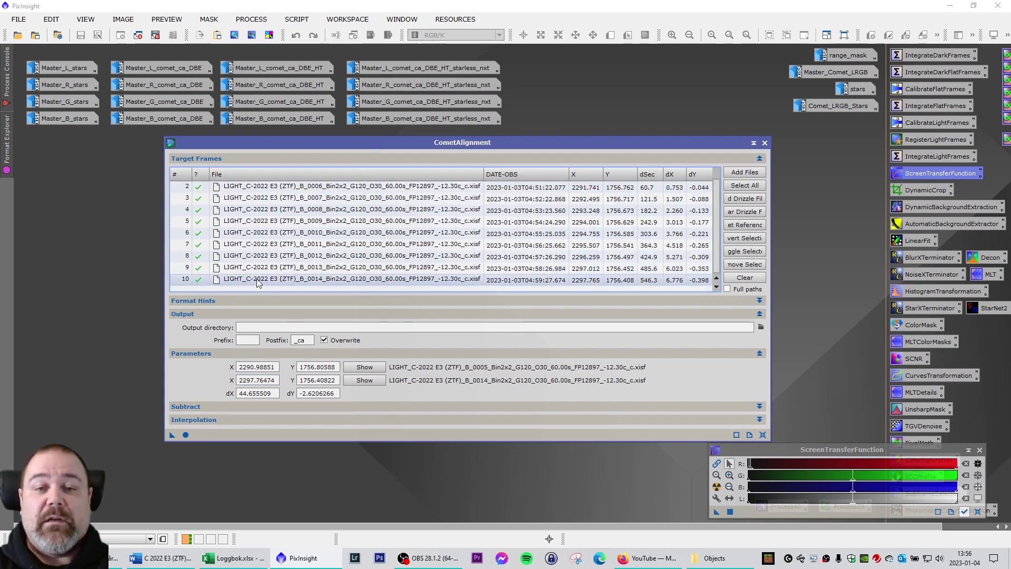
scroll(296, 210, up, 1)
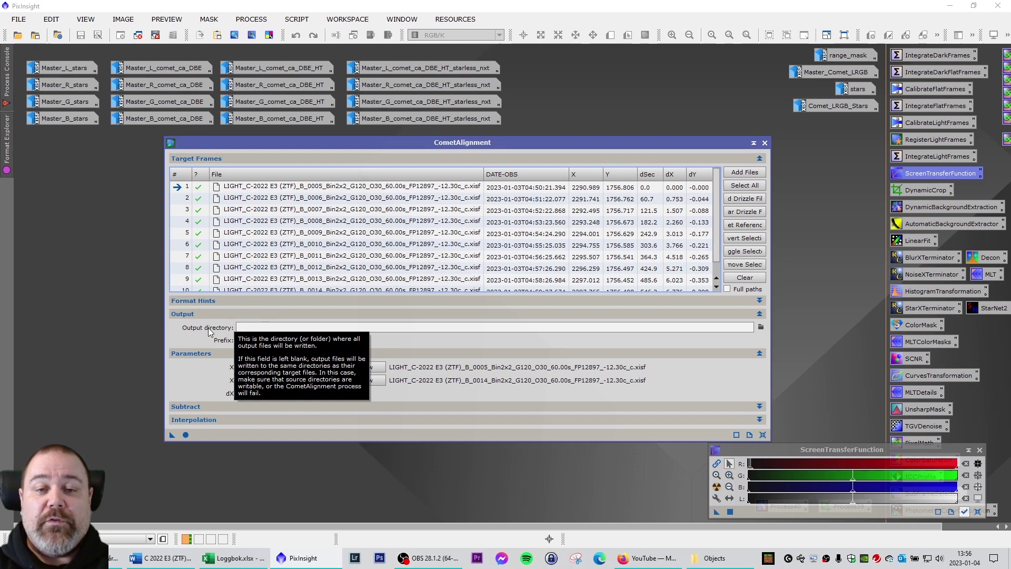
drag(383, 143, 412, 143)
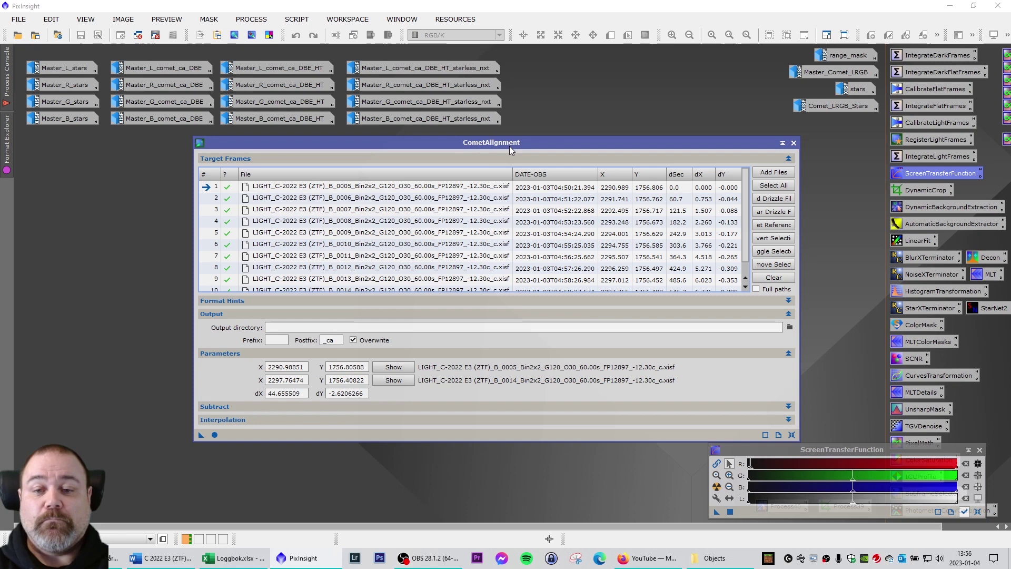
Close CometAlignment and open the saved IntegrateLightFrames ImageIntegration instance.
click(795, 146)
double_click(949, 155)
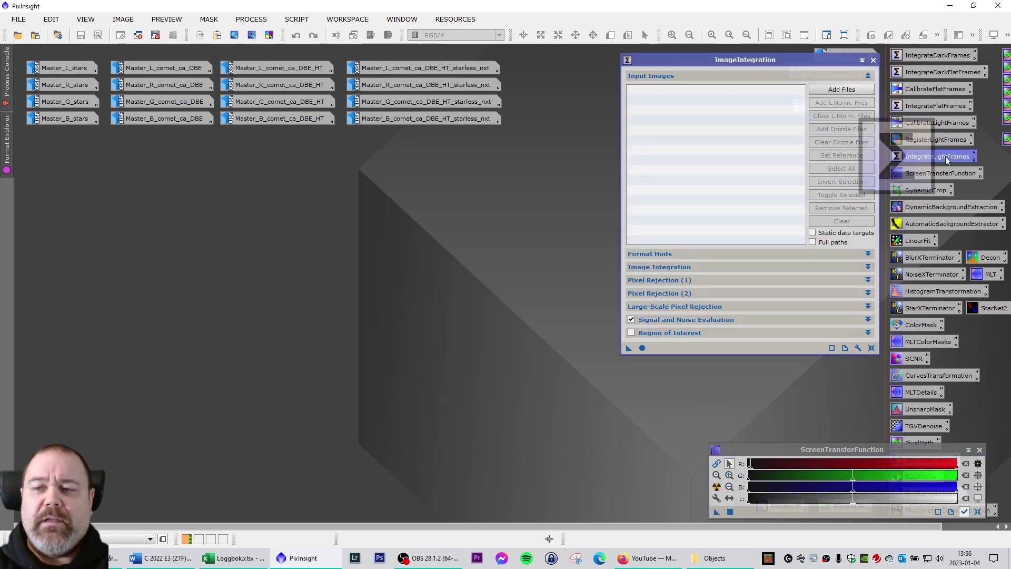
drag(776, 57, 730, 110)
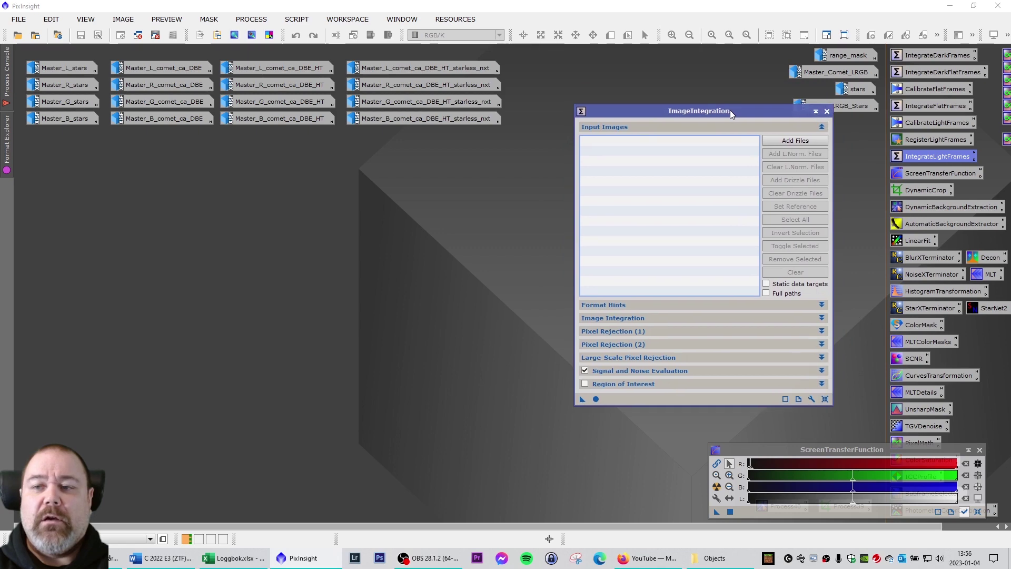
Browse the input file picker to Projects > C 2022 E3 (ZTF) LRGB E60 -10C > Light frames comet aligned.
click(799, 142)
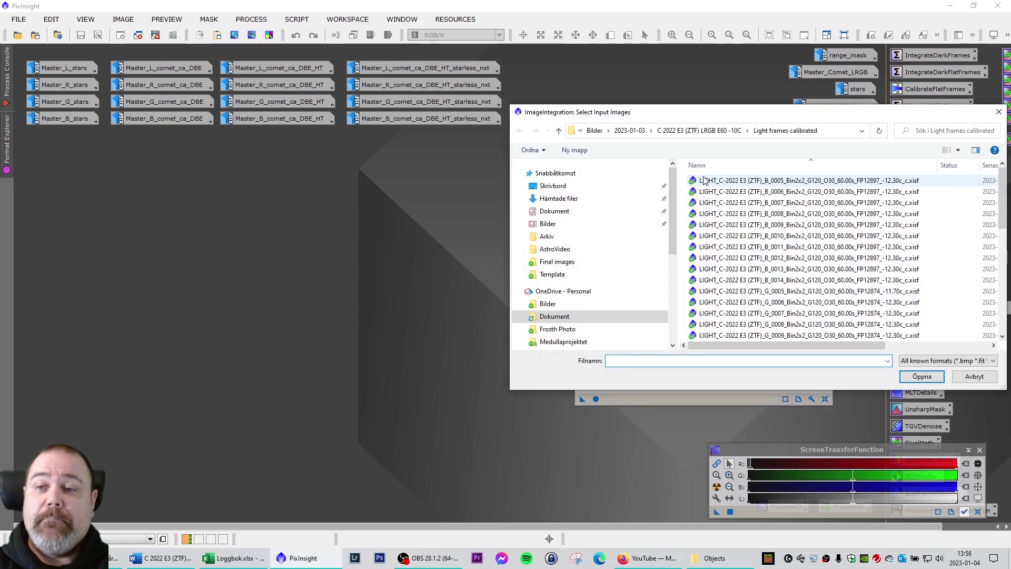
click(595, 130)
double_click(712, 324)
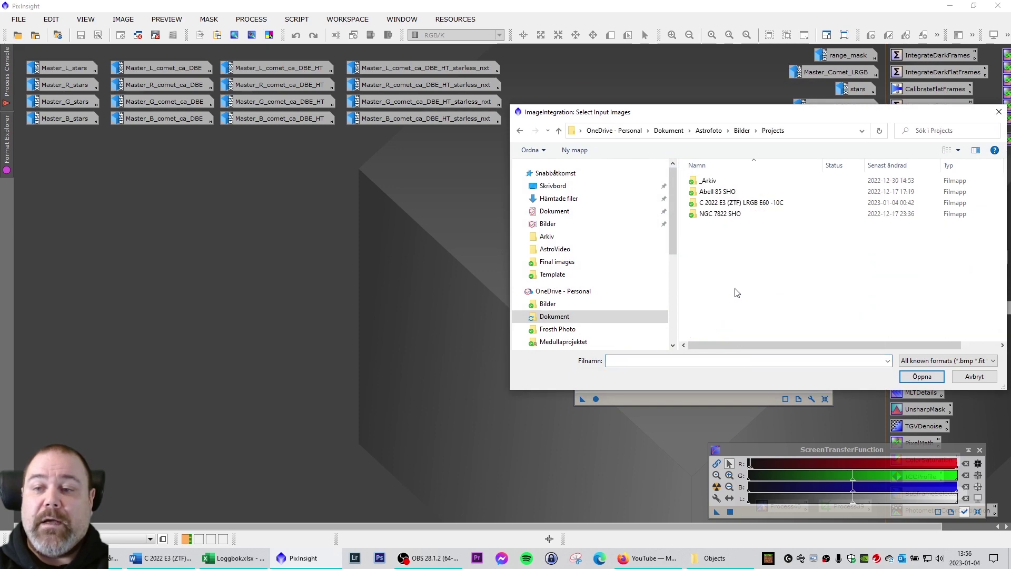
click(726, 204)
double_click(725, 205)
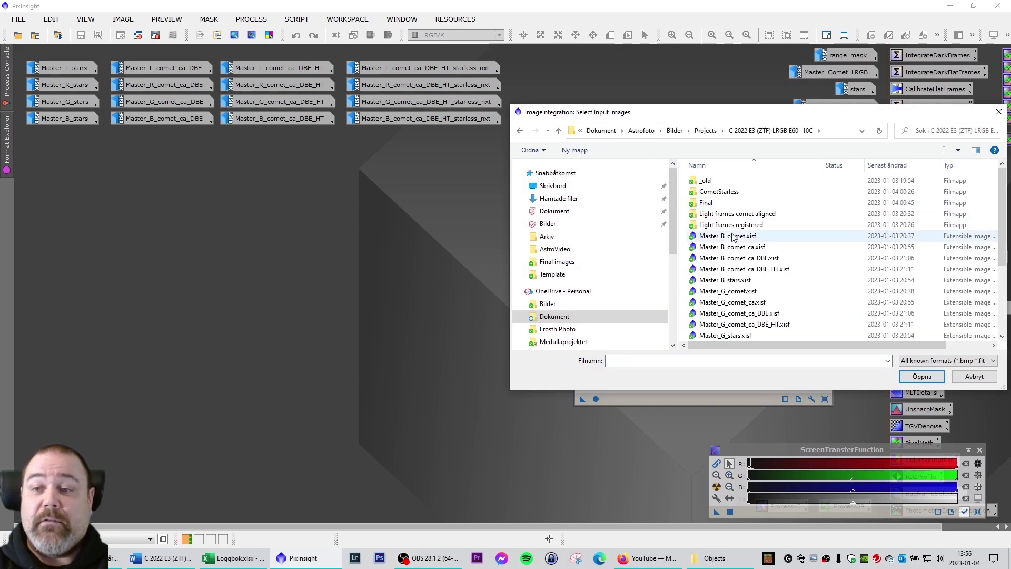
click(730, 215)
double_click(730, 215)
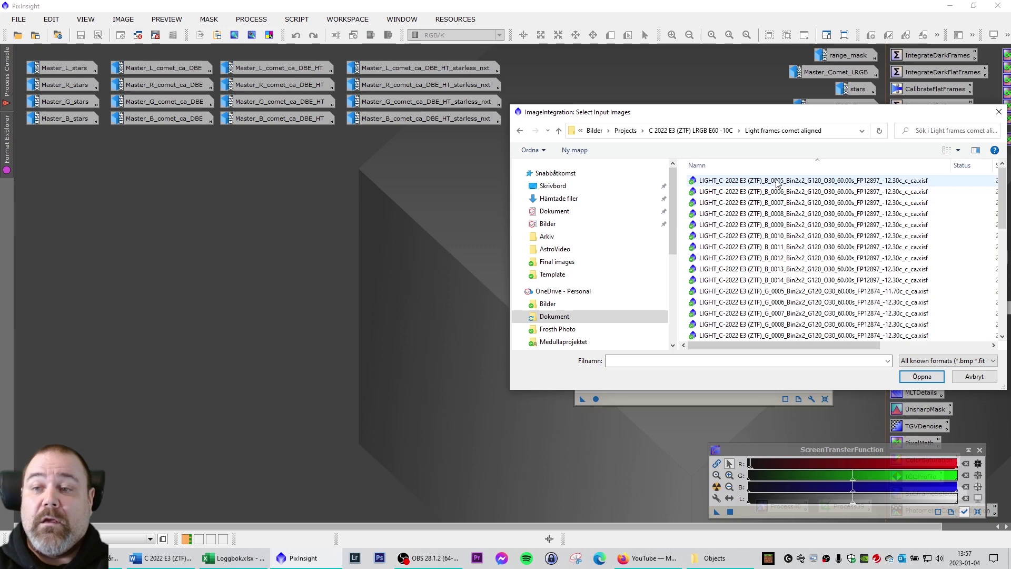
Add the comet-aligned blue frames B_0005 through B_0014 (_ca.xisf) as input images.
click(750, 180)
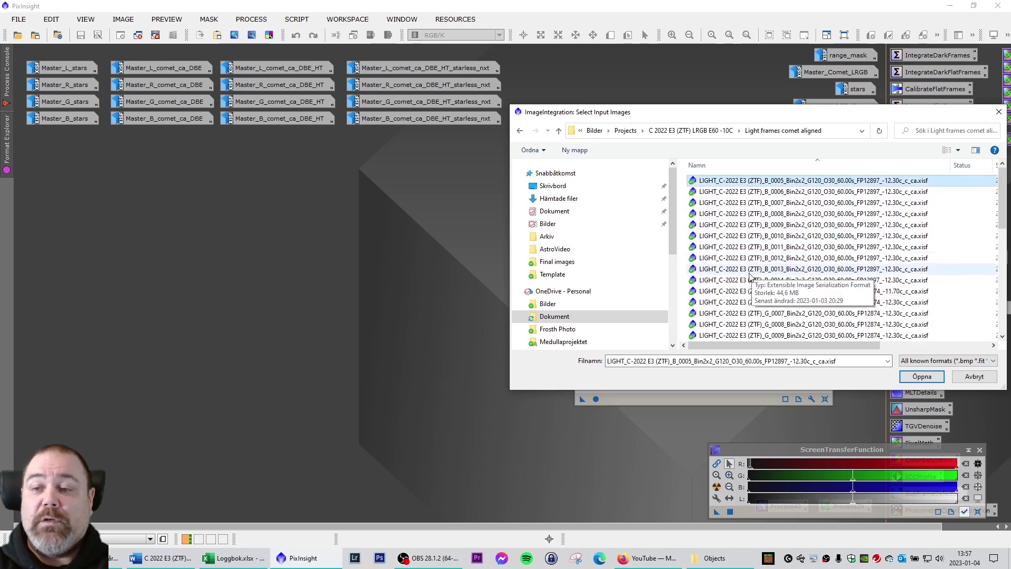
shift+click(754, 284)
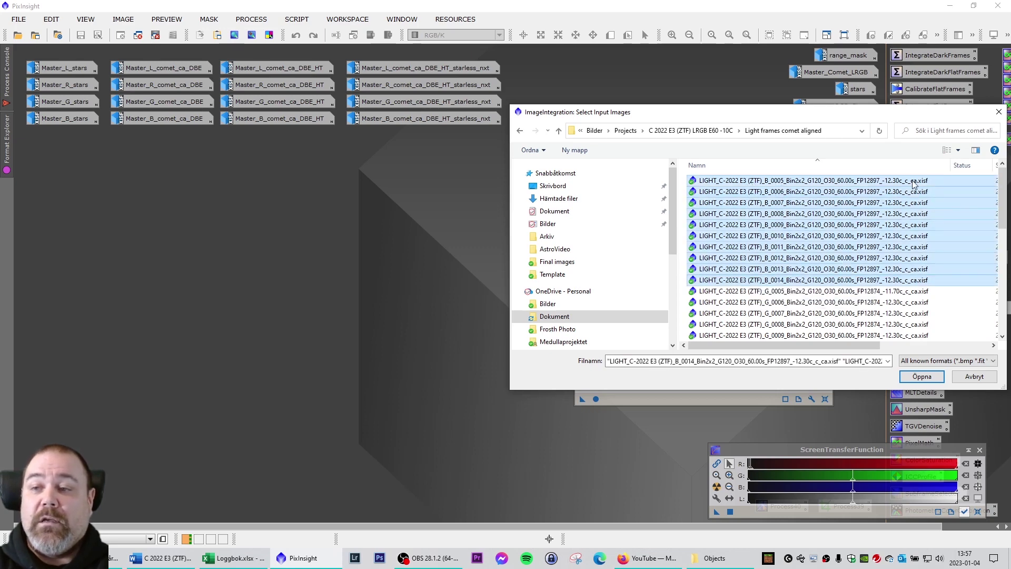
click(922, 377)
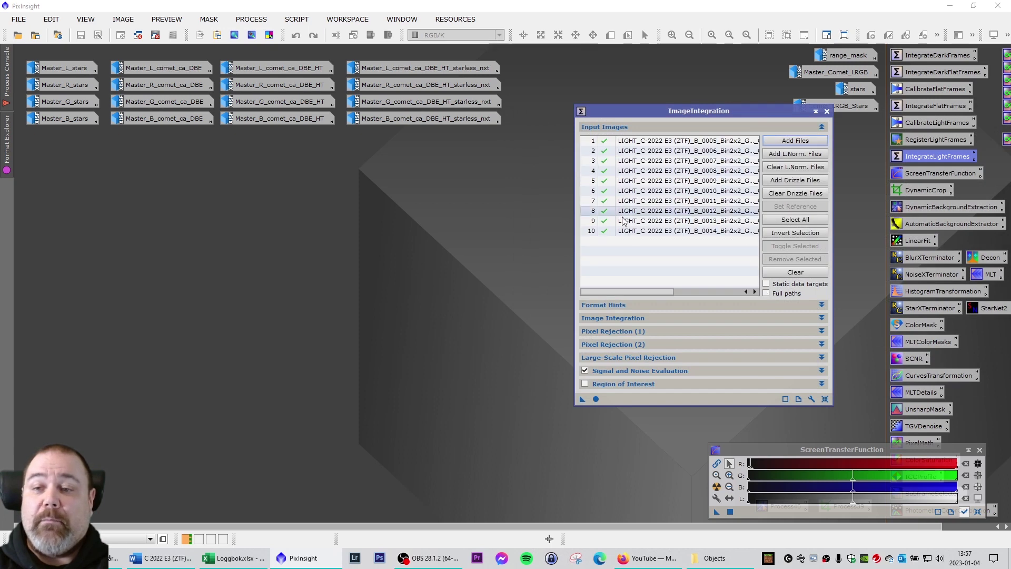
drag(626, 293, 692, 297)
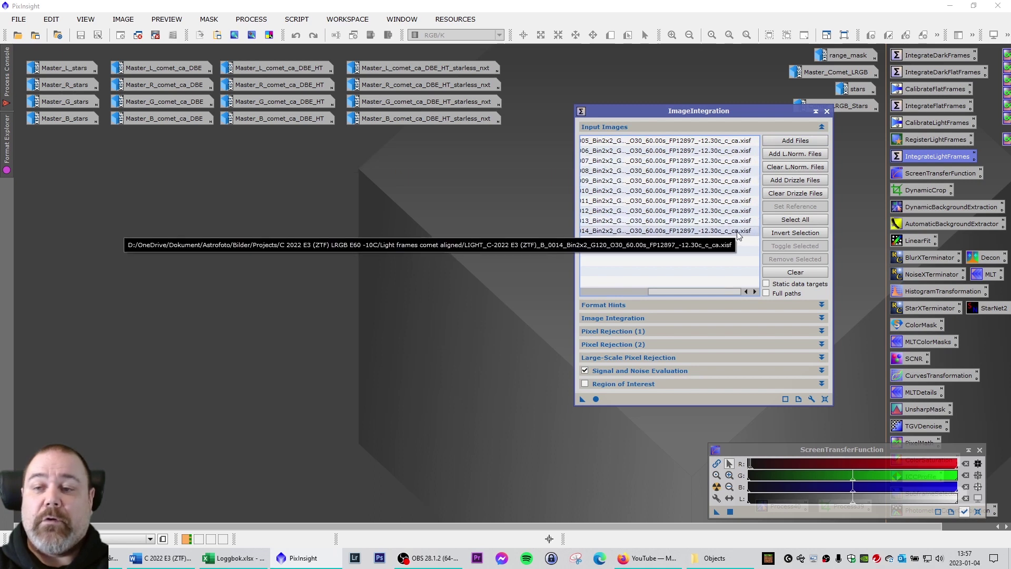
drag(705, 295, 638, 295)
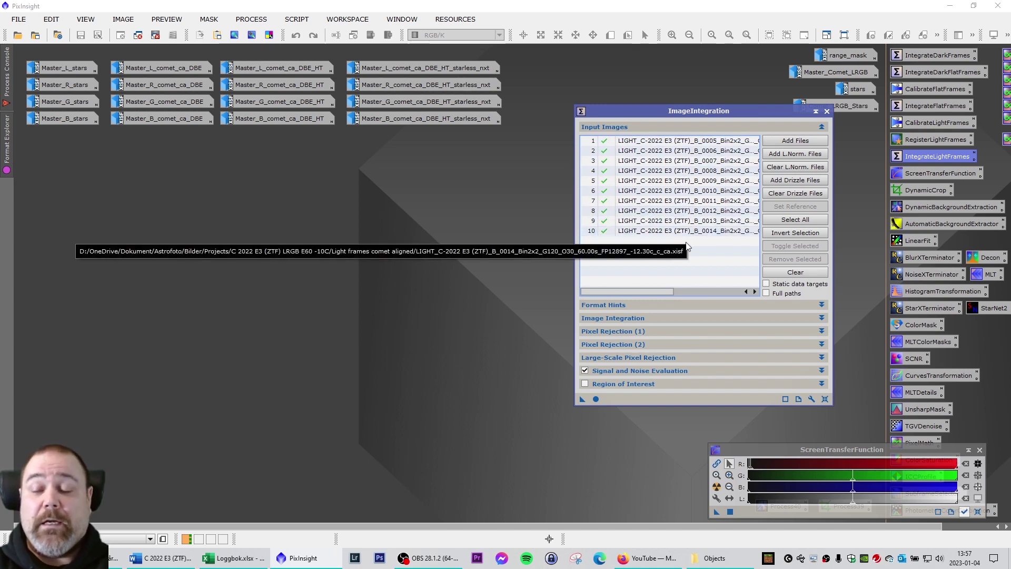
drag(707, 115, 649, 65)
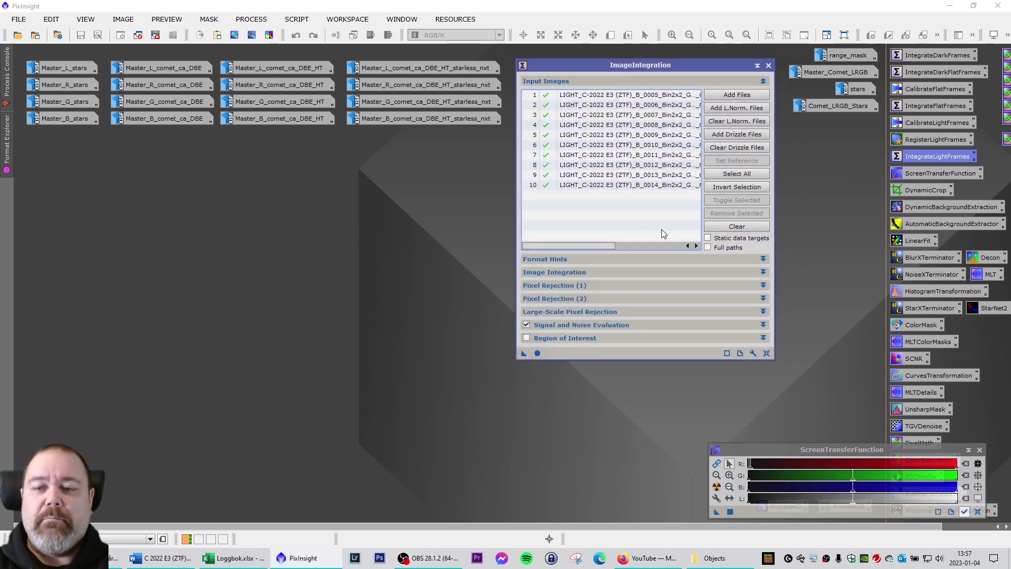
Set the pixel rejection algorithm to Winsorized Sigma Clipping.
click(764, 286)
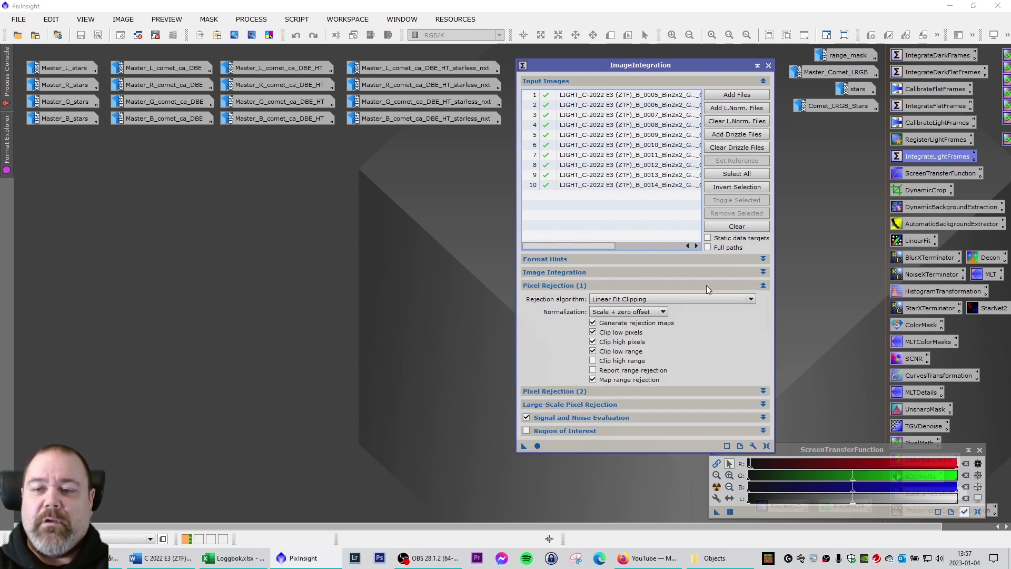
click(656, 300)
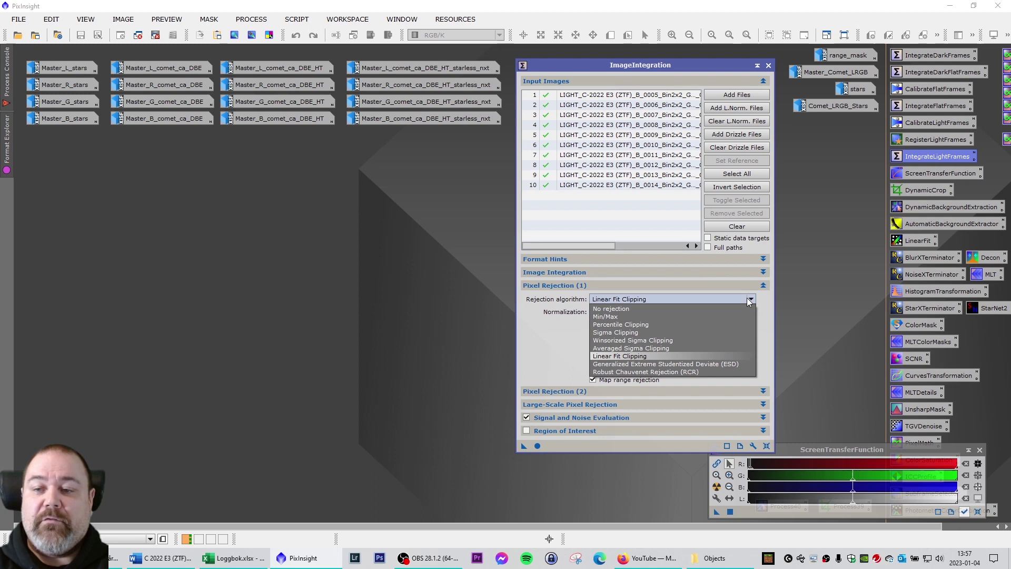
click(615, 341)
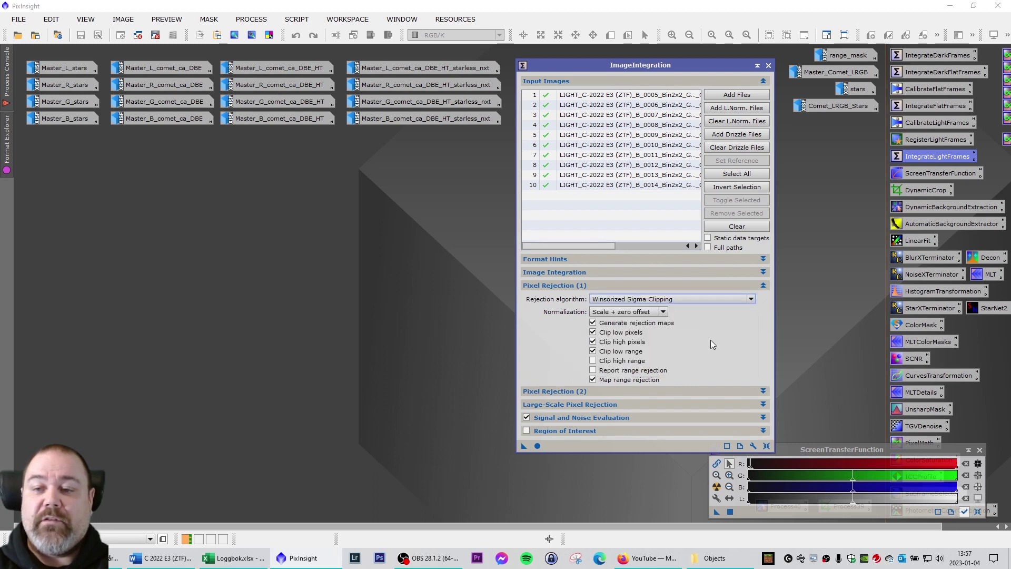
click(765, 286)
Enter Sigma low 4 and Sigma high 0 in Pixel Rejection (2).
click(764, 299)
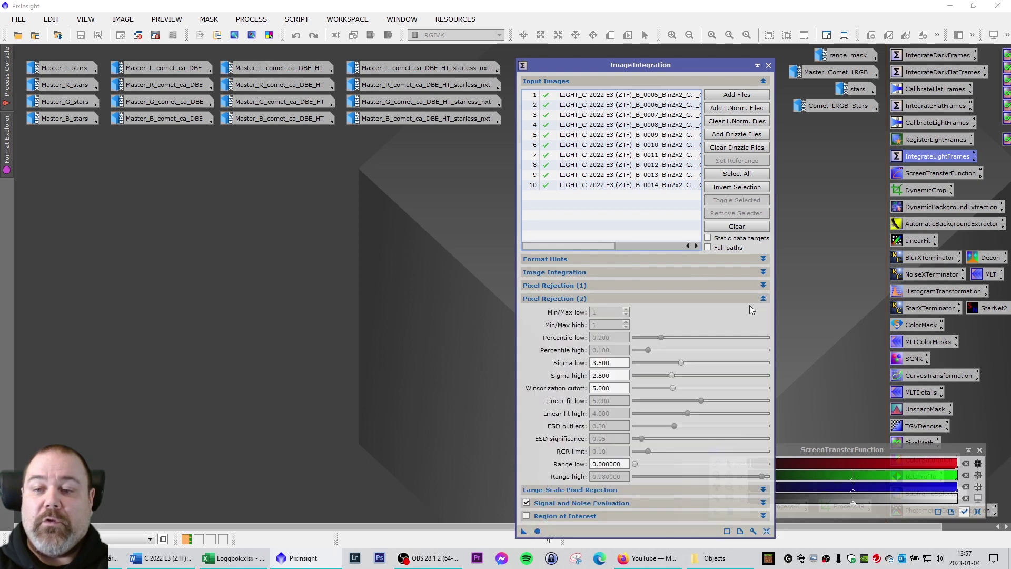
click(607, 362)
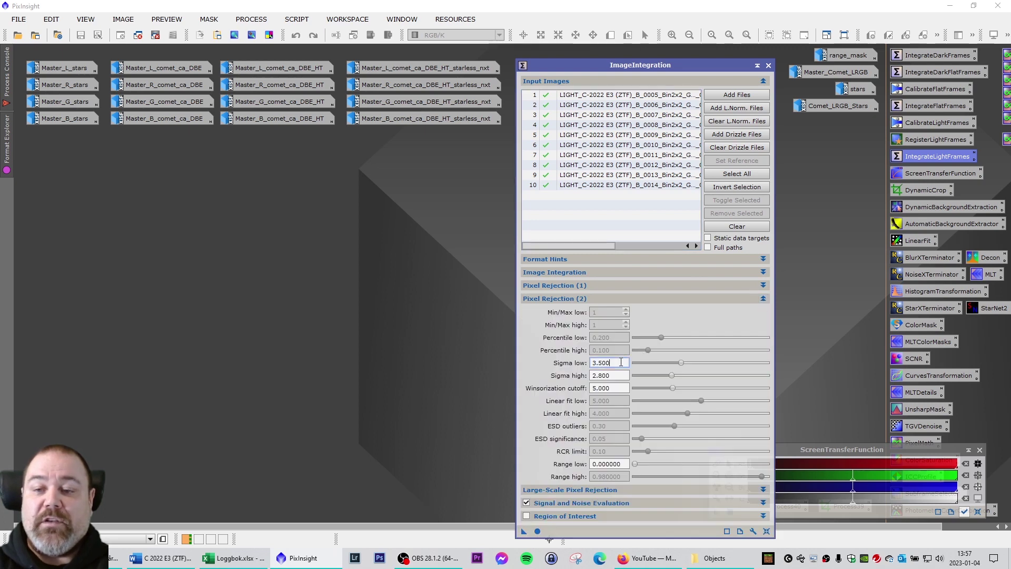
double_click(607, 363)
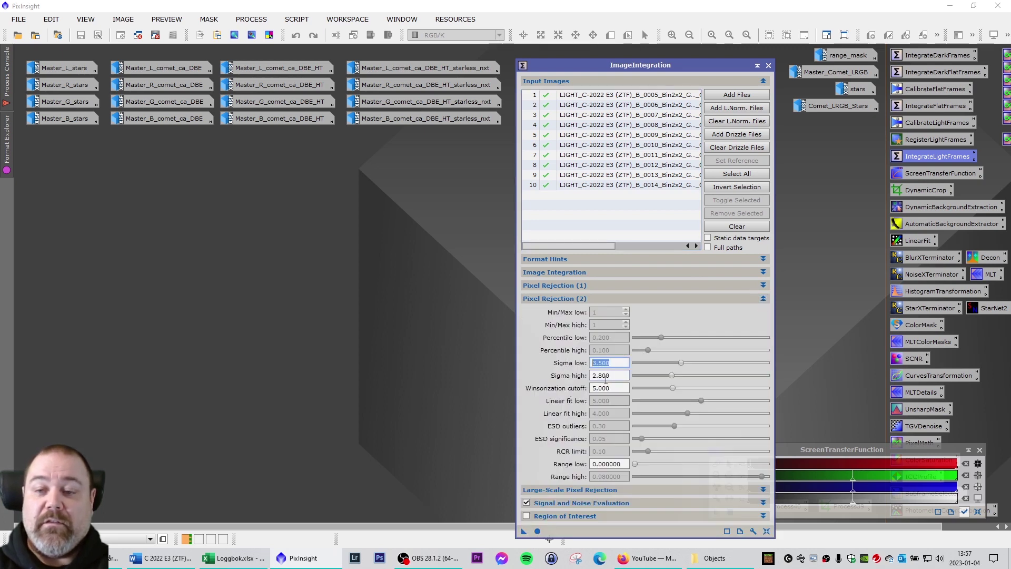
text(4)
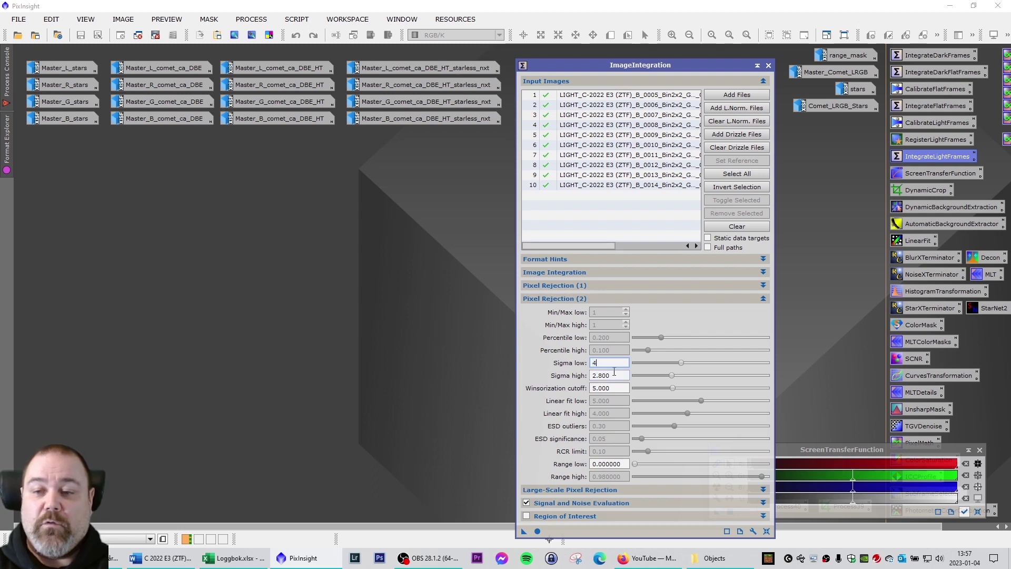
key(Tab)
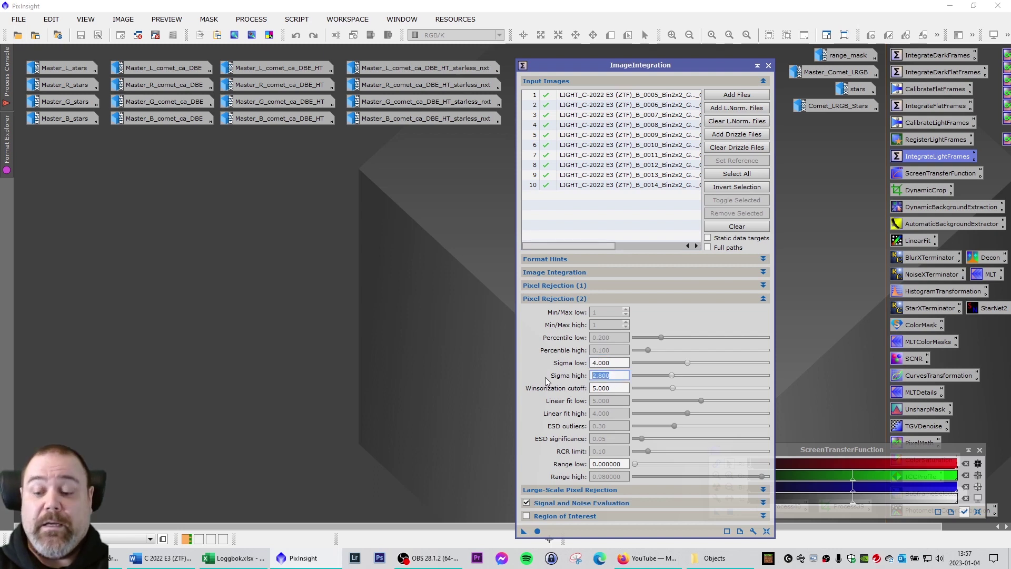
text(0)
key(Return)
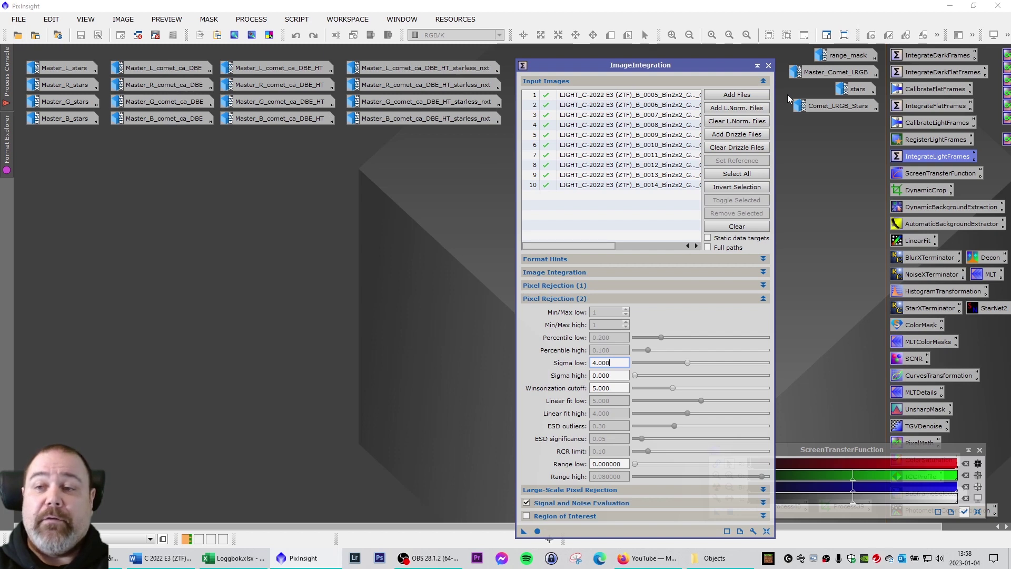
Close ImageIntegration, reopen CometAlignment and clear its previous target frames.
click(768, 66)
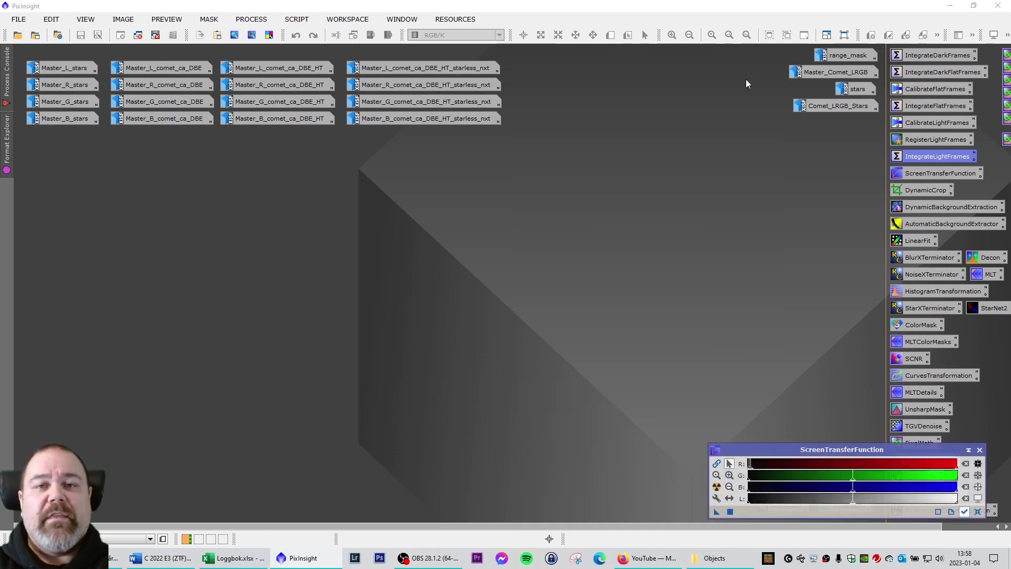
click(251, 19)
mouse_move(348, 19)
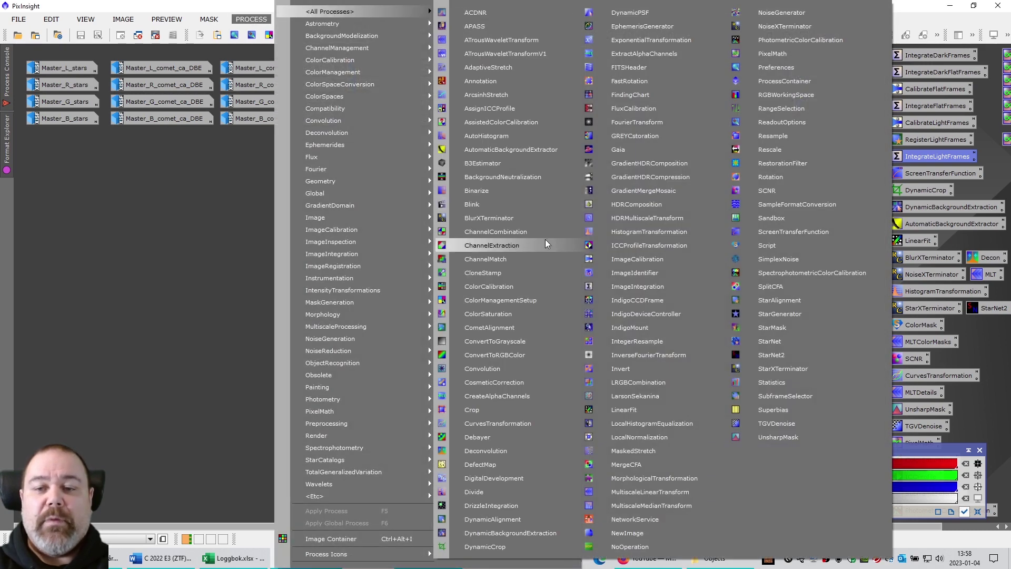
click(537, 328)
click(774, 278)
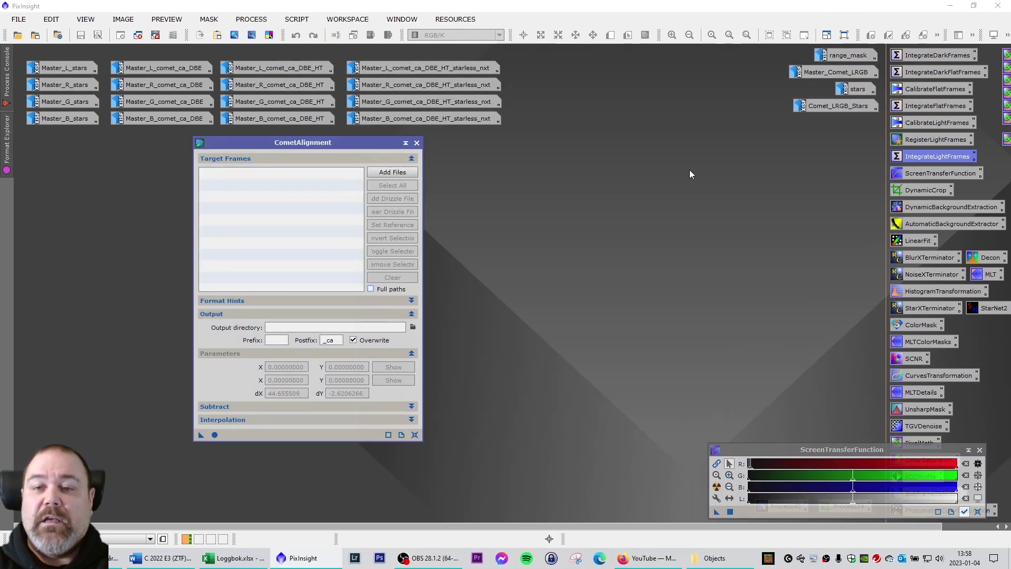
drag(368, 145, 729, 153)
Add Master_B, G, L and R _comet_ca_DBE.xisf files as target frames.
click(754, 187)
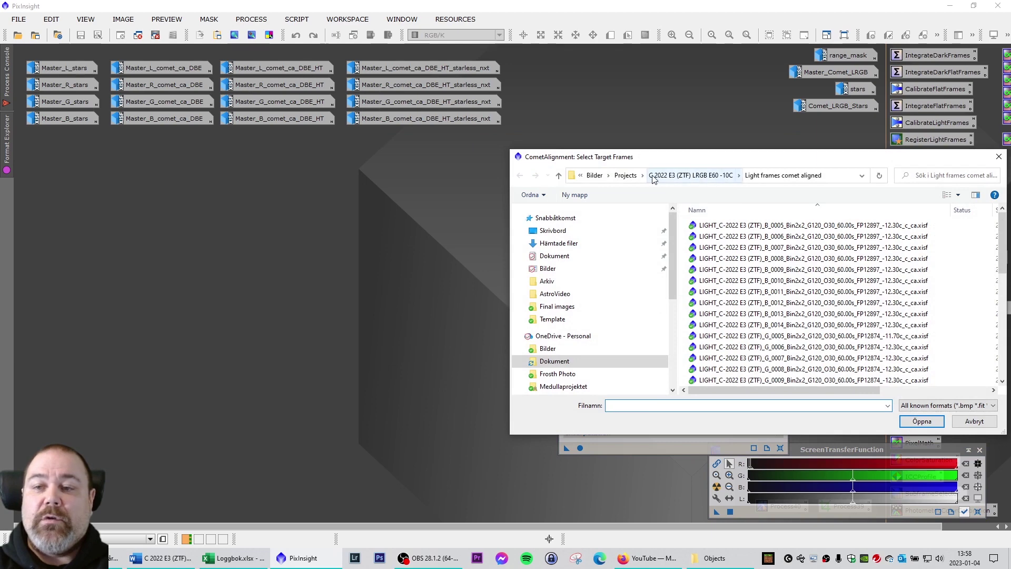
click(671, 177)
drag(721, 157, 581, 156)
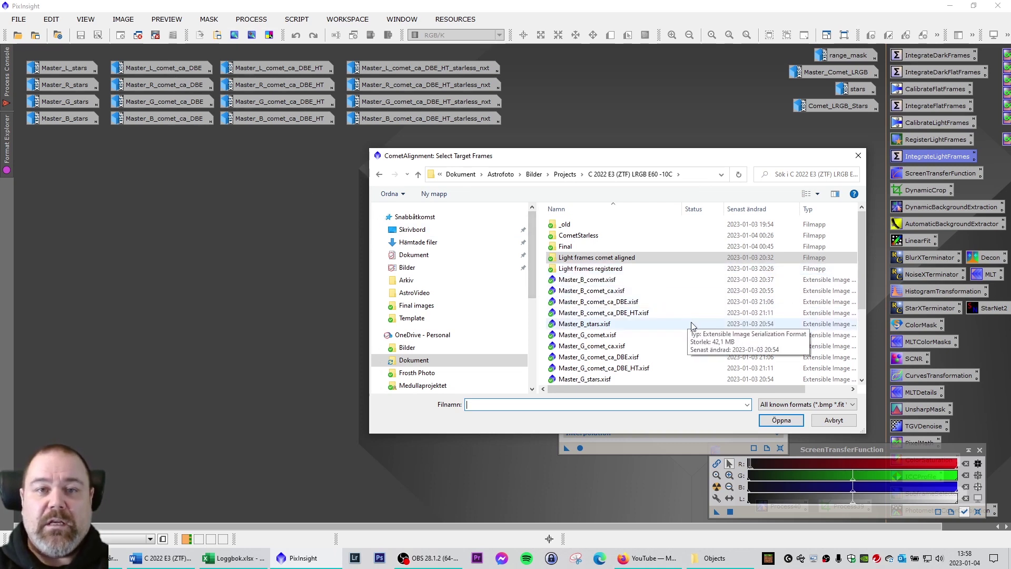
click(594, 295)
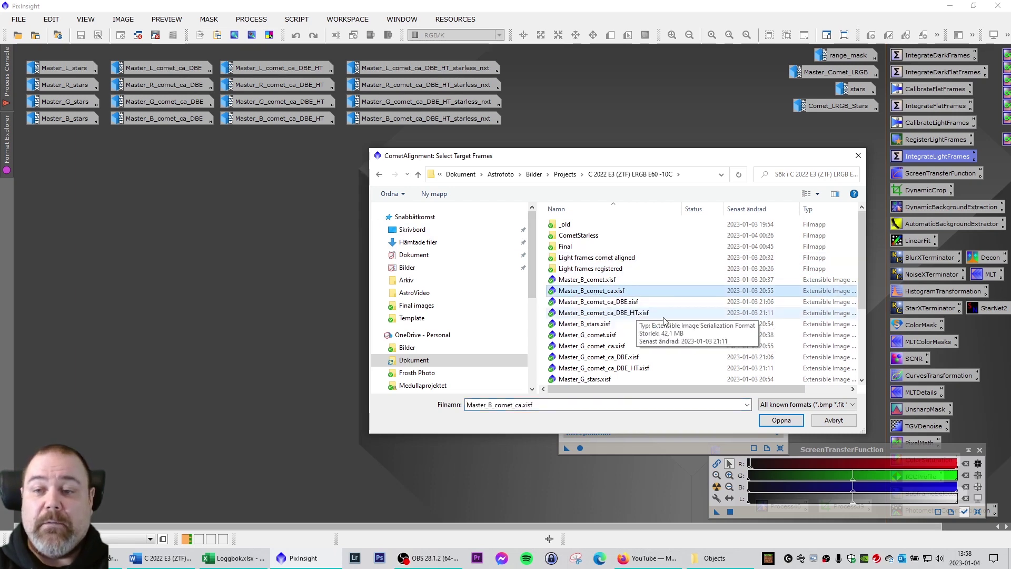
click(607, 303)
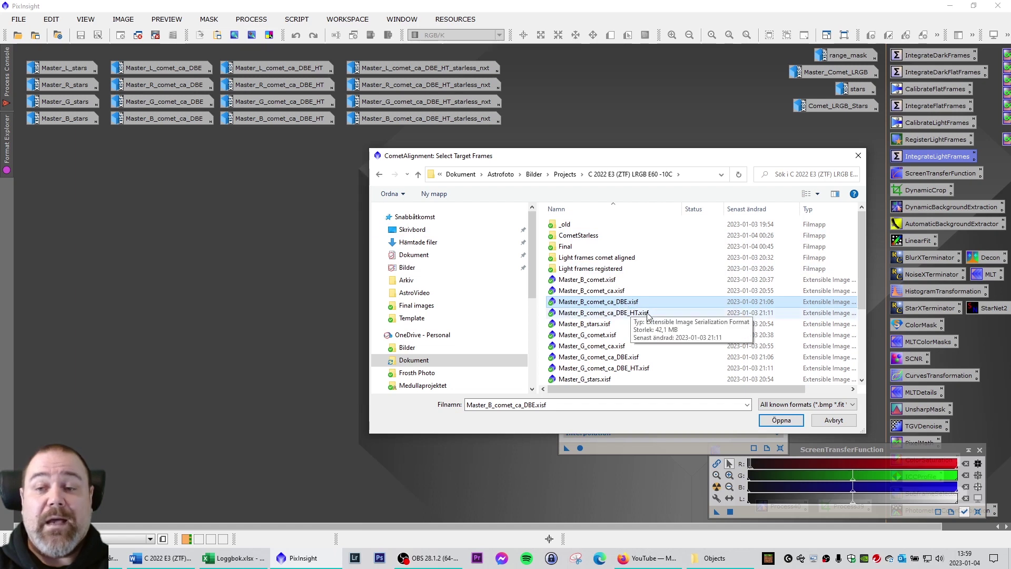
scroll(647, 314, down, 1)
ctrl+click(677, 335)
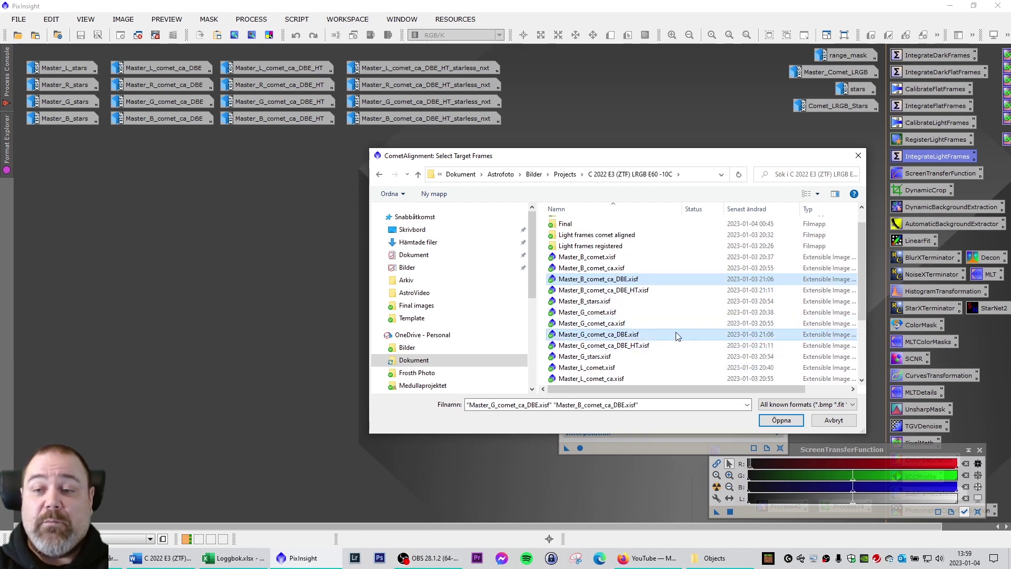
scroll(679, 330, down, 2)
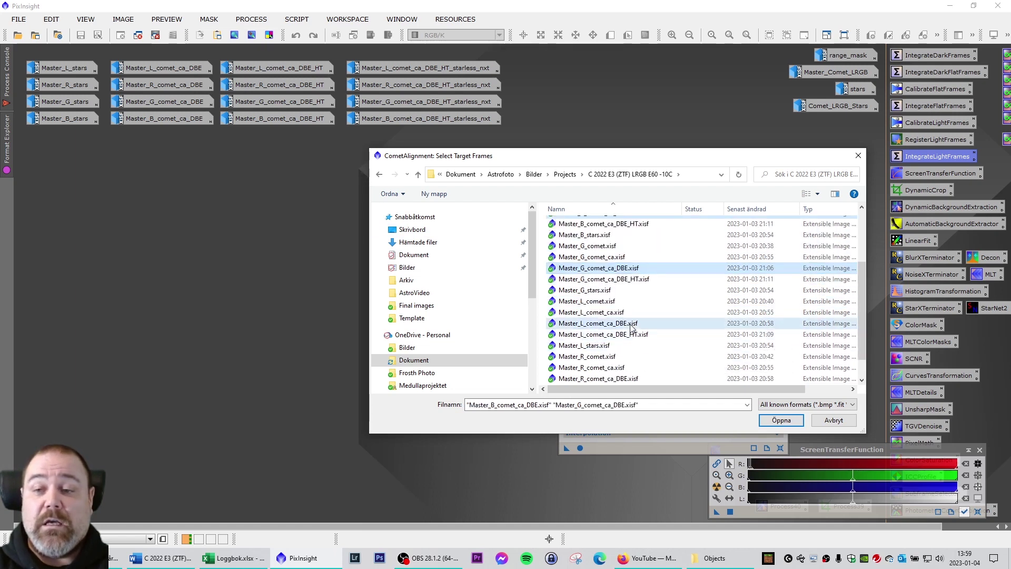
ctrl+click(632, 326)
scroll(701, 344, down, 1)
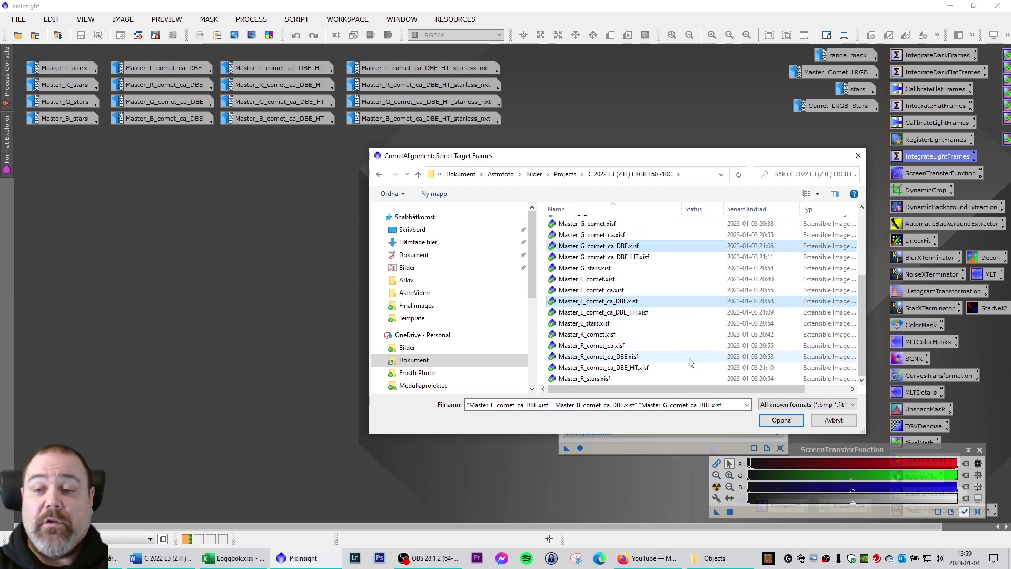
ctrl+click(599, 356)
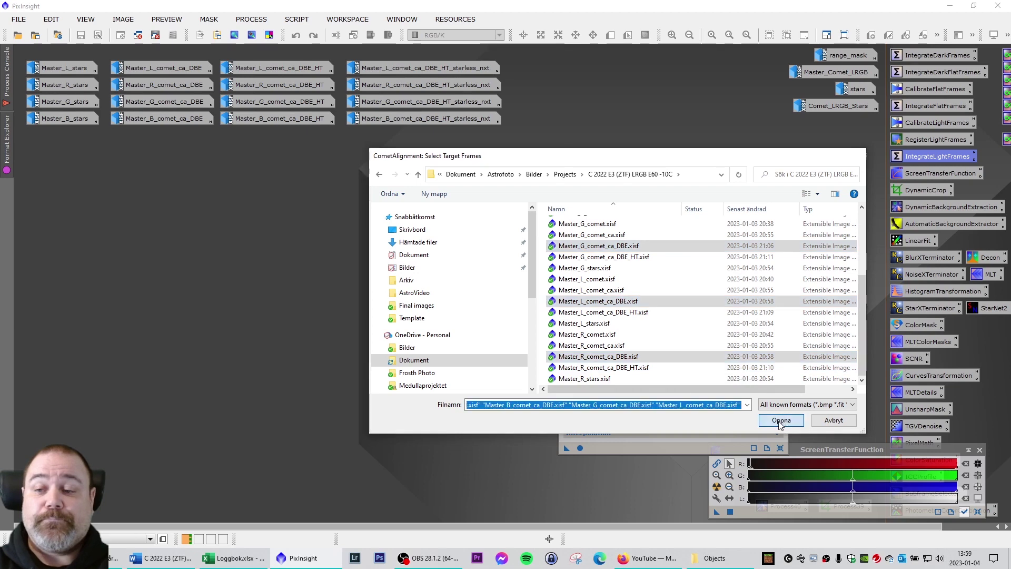
click(781, 420)
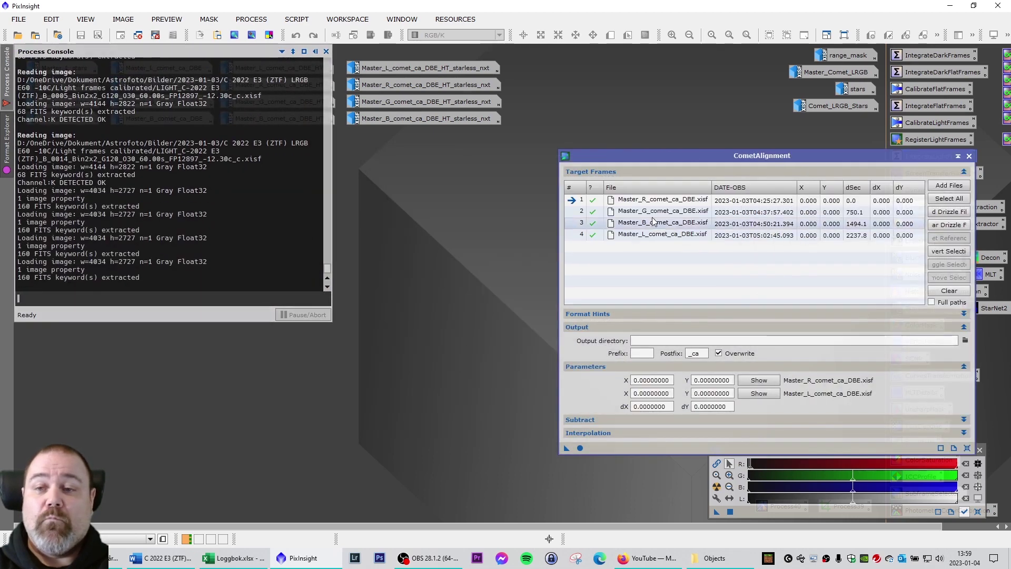
Open Master_R_comet_ca_DBE, zoom in and mark the comet nucleus.
drag(691, 160, 568, 141)
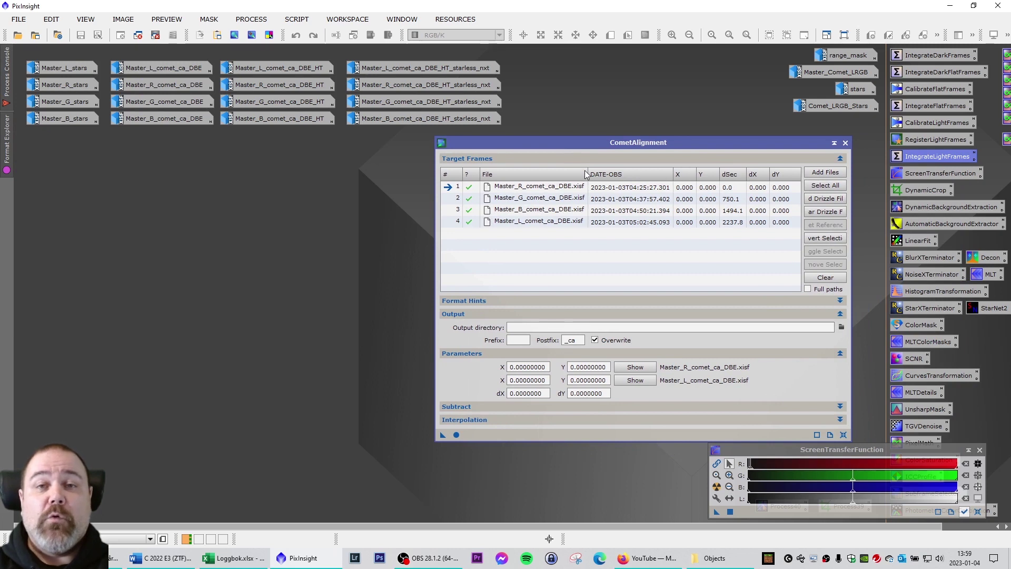
click(561, 189)
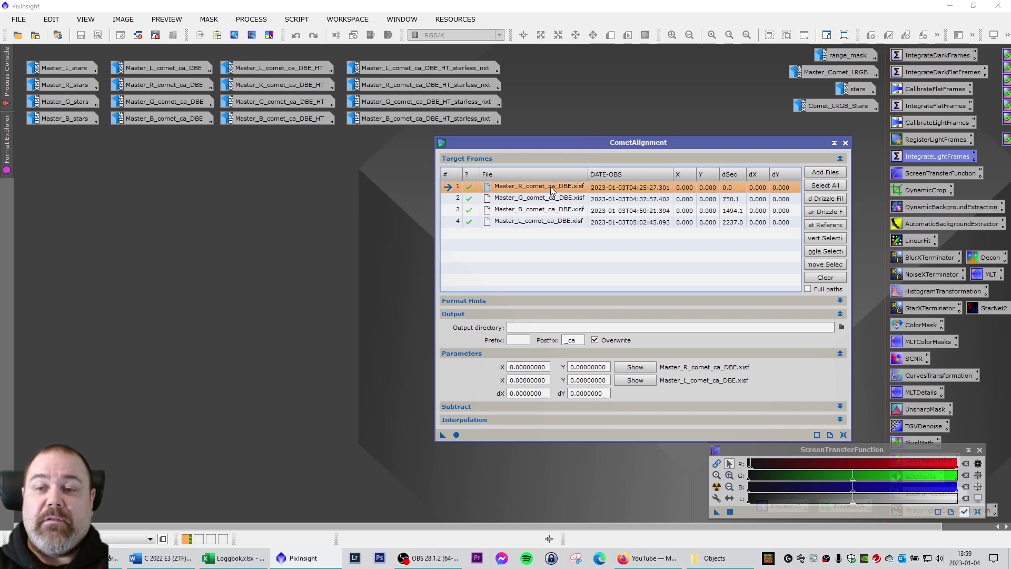
double_click(552, 190)
drag(533, 100, 338, 186)
scroll(246, 371, up, 4)
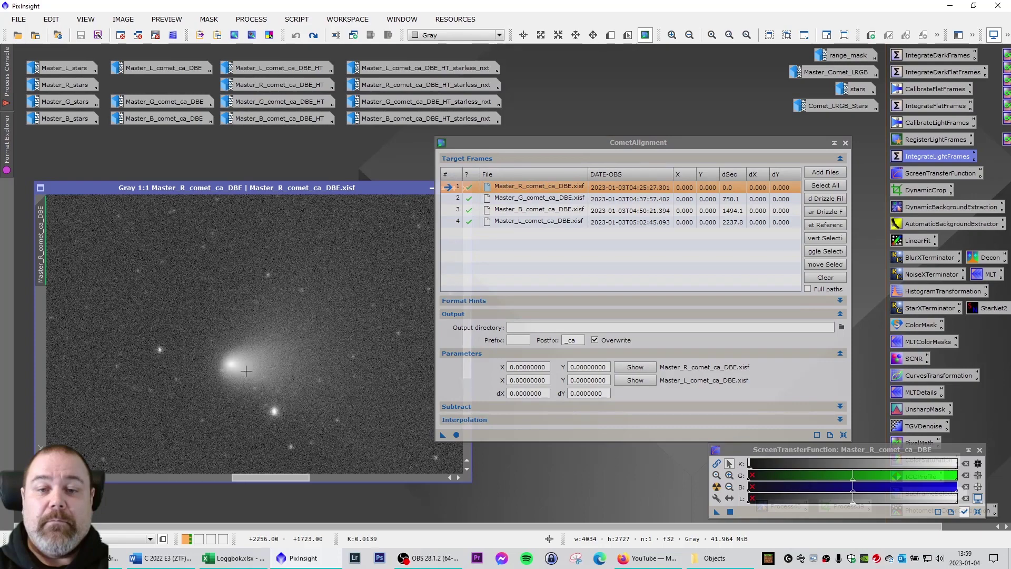
scroll(246, 371, up, 3)
click(250, 350)
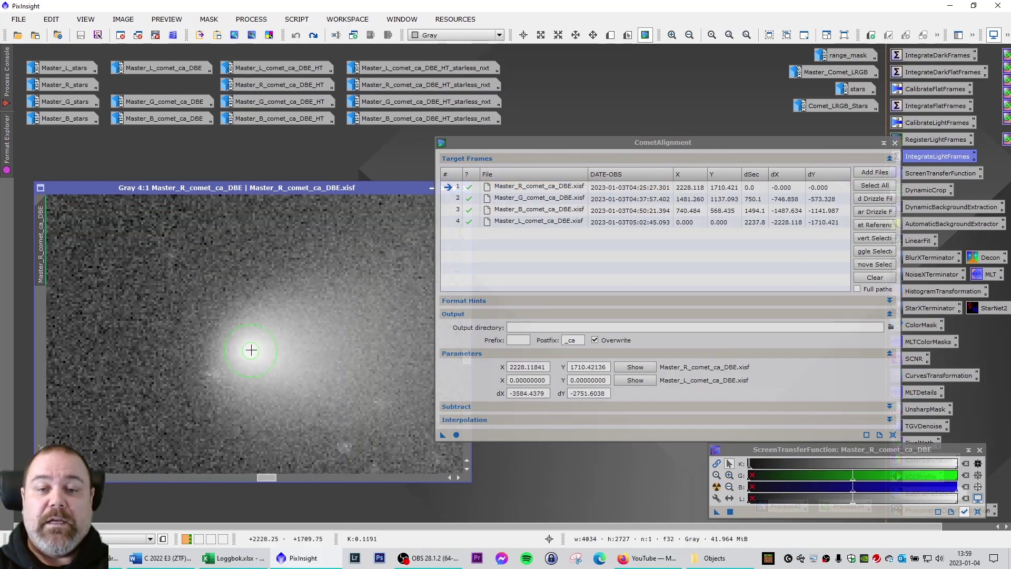
Mark the nucleus in Master_L_comet_ca_DBE, then iconize the L and R images.
double_click(540, 221)
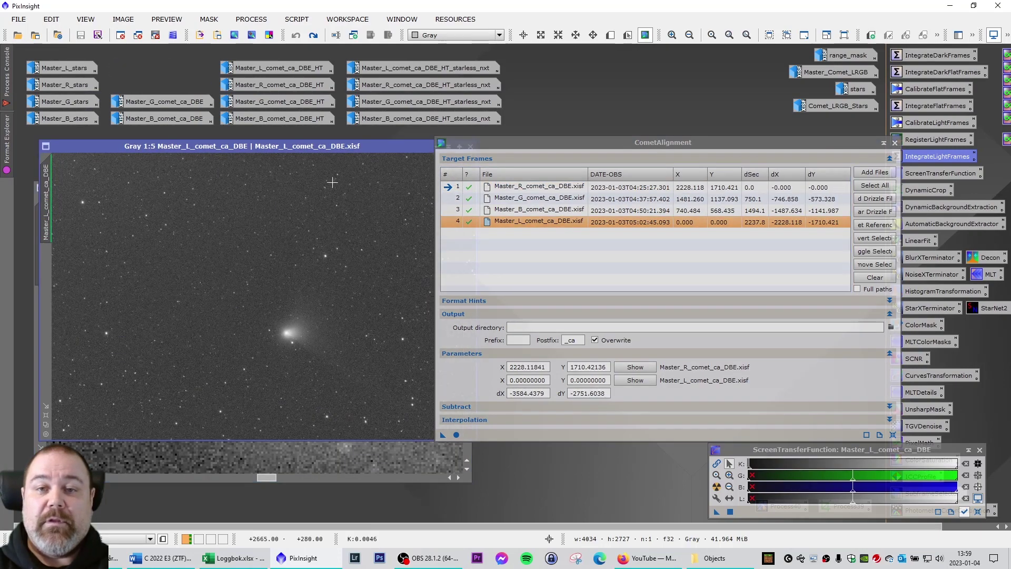
drag(314, 147, 313, 188)
scroll(296, 361, up, 4)
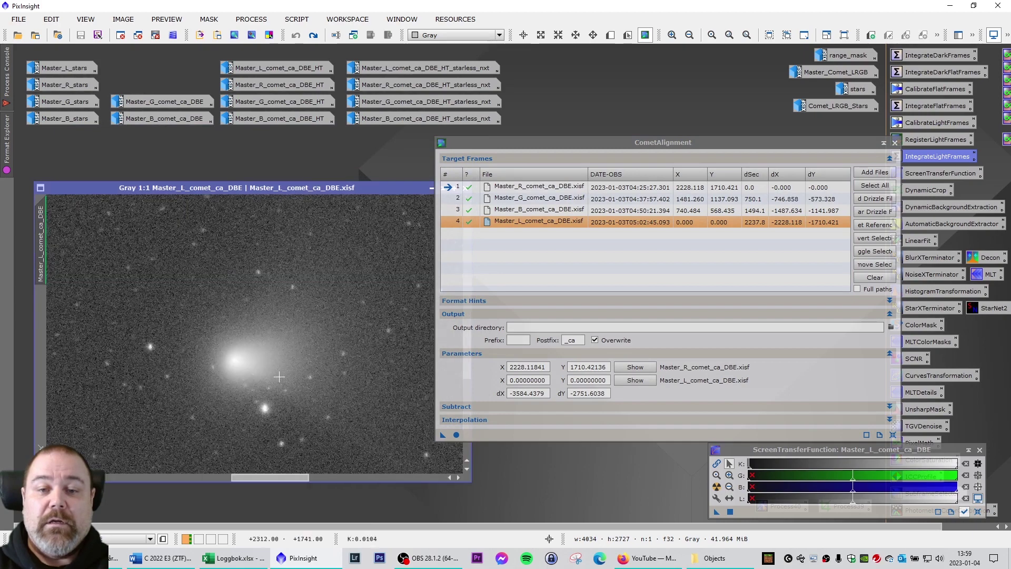
scroll(204, 361, up, 2)
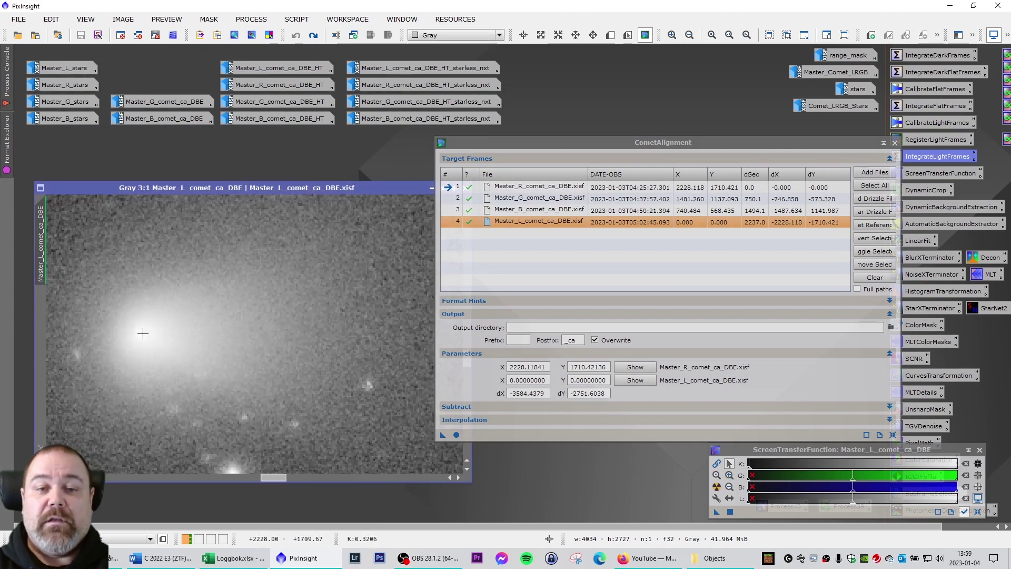
click(143, 334)
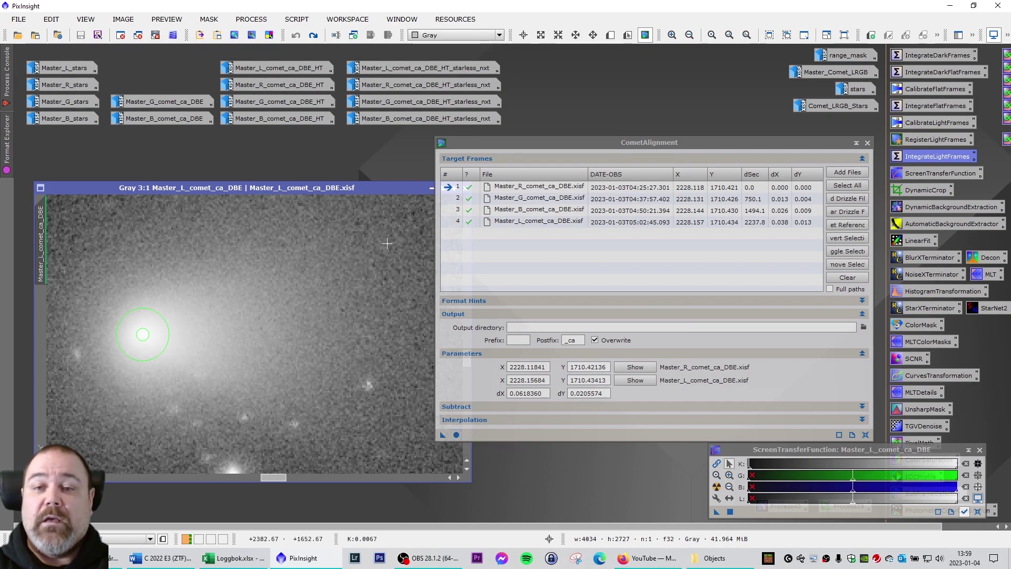
double_click(395, 190)
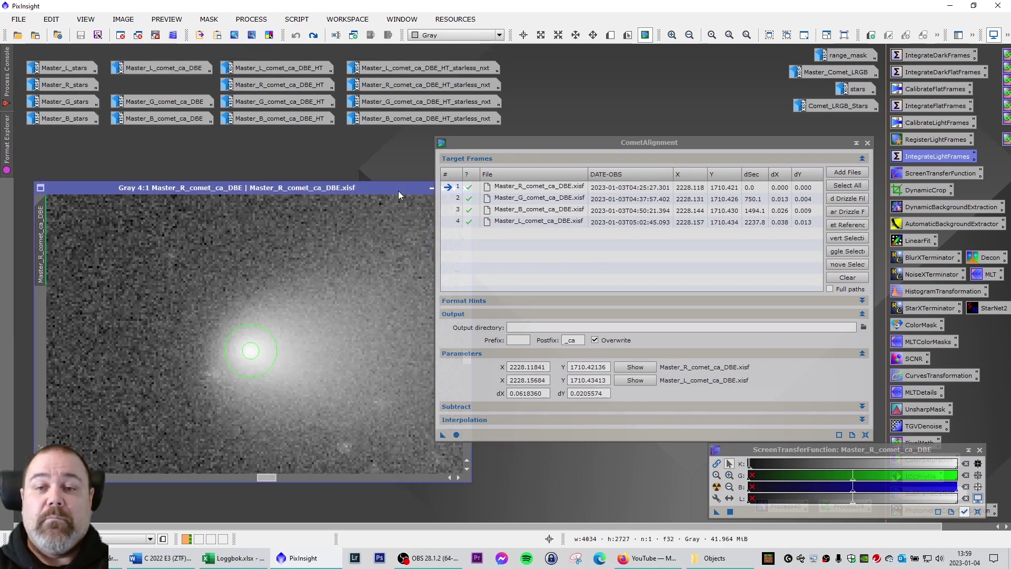
click(431, 188)
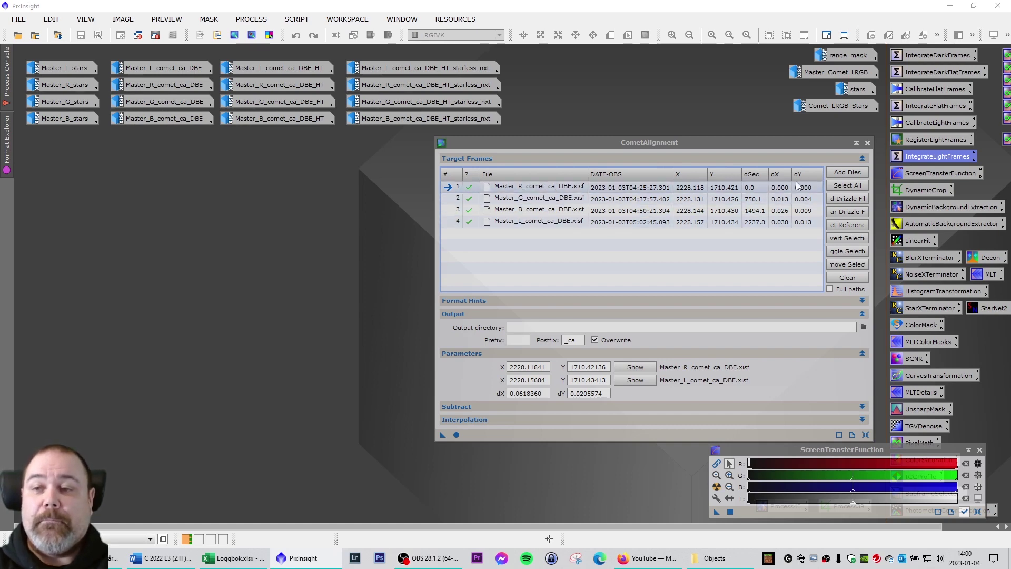
Reopen the L, R, G and B comet master images and zoom to compare them.
key(Escape)
double_click(147, 67)
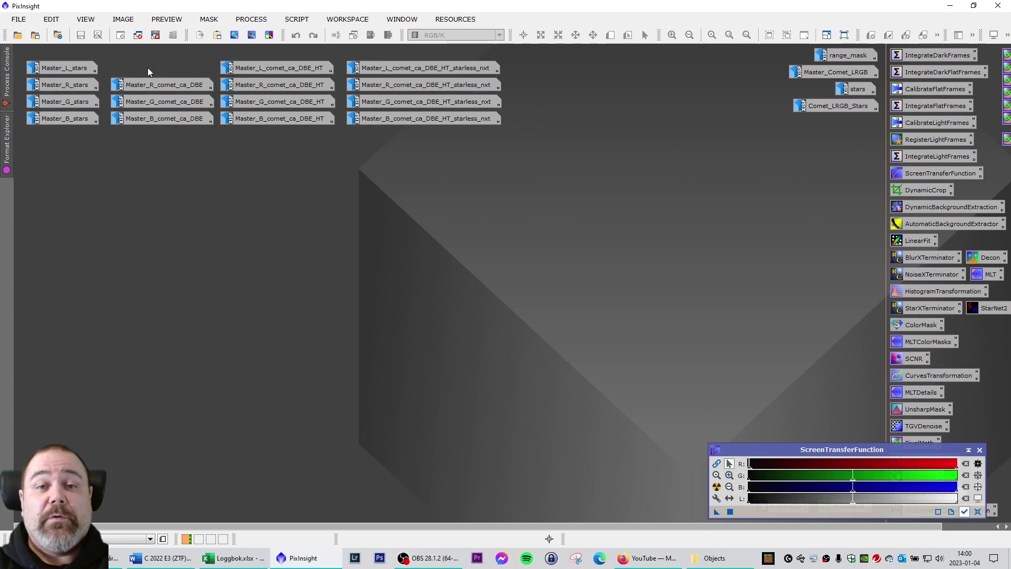
scroll(270, 261, down, 5)
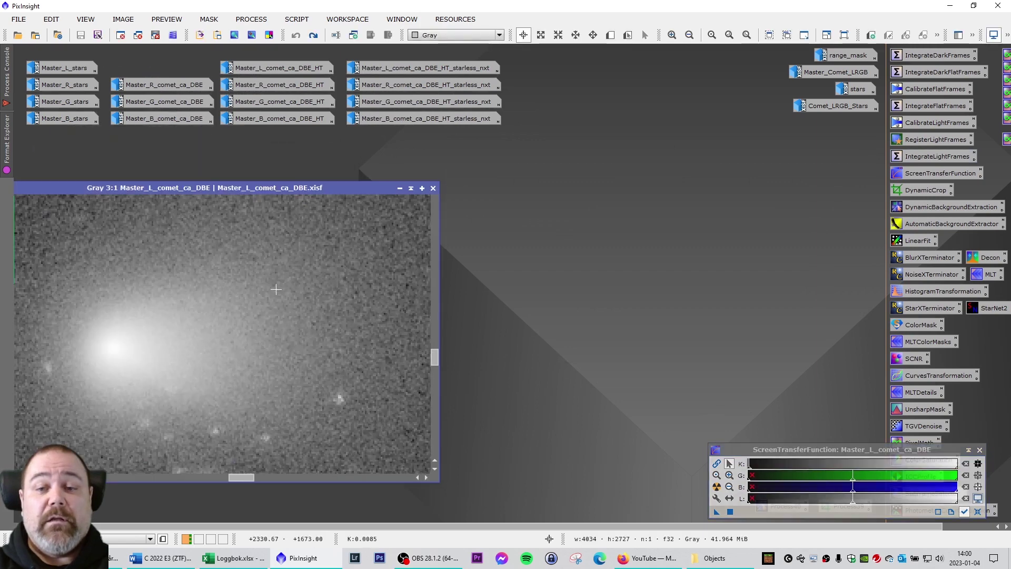
double_click(174, 86)
scroll(306, 301, down, 7)
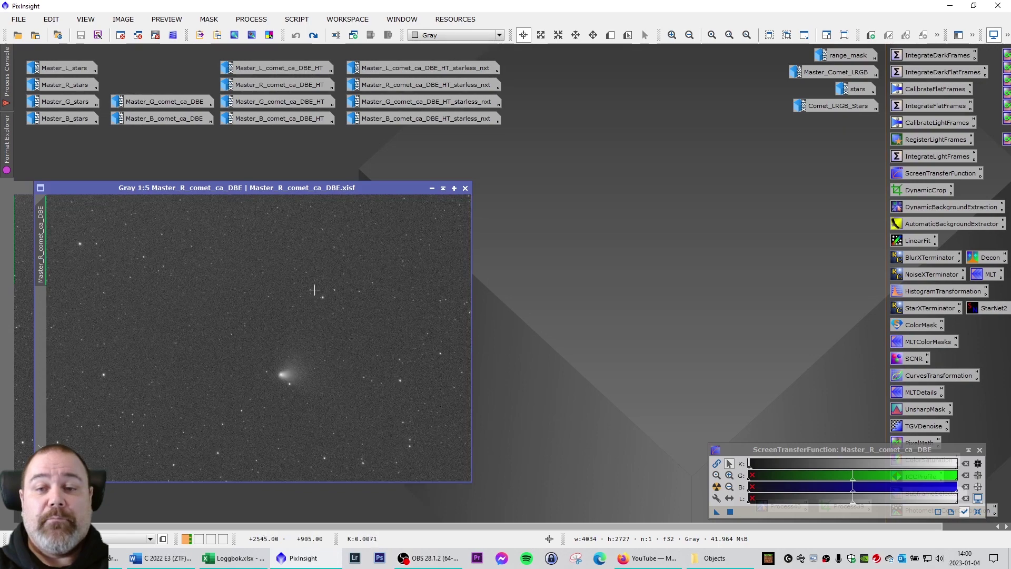
drag(257, 188, 393, 166)
double_click(172, 101)
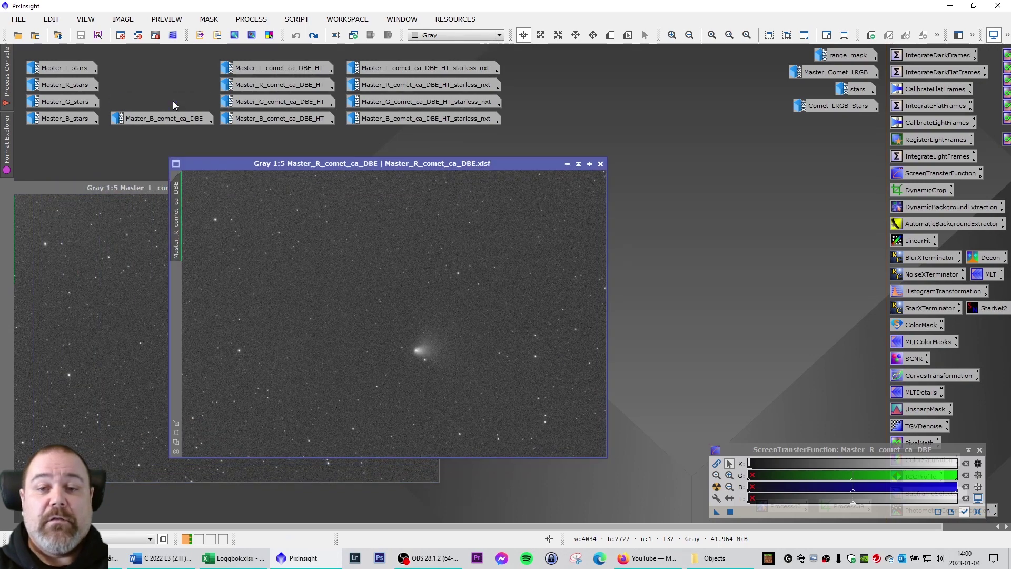
scroll(326, 268, down, 1)
scroll(326, 268, up, 1)
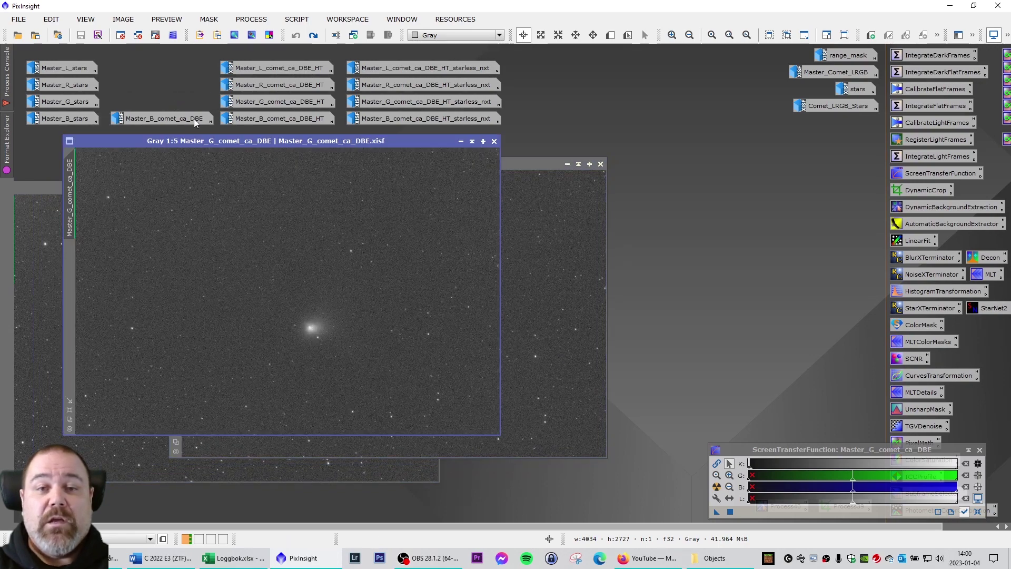
double_click(168, 119)
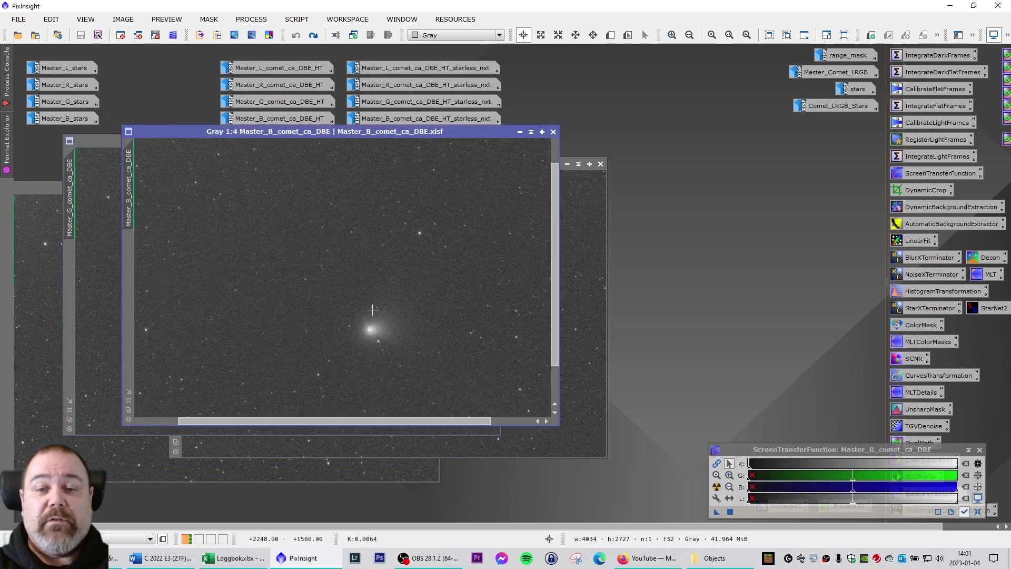
scroll(373, 327, up, 4)
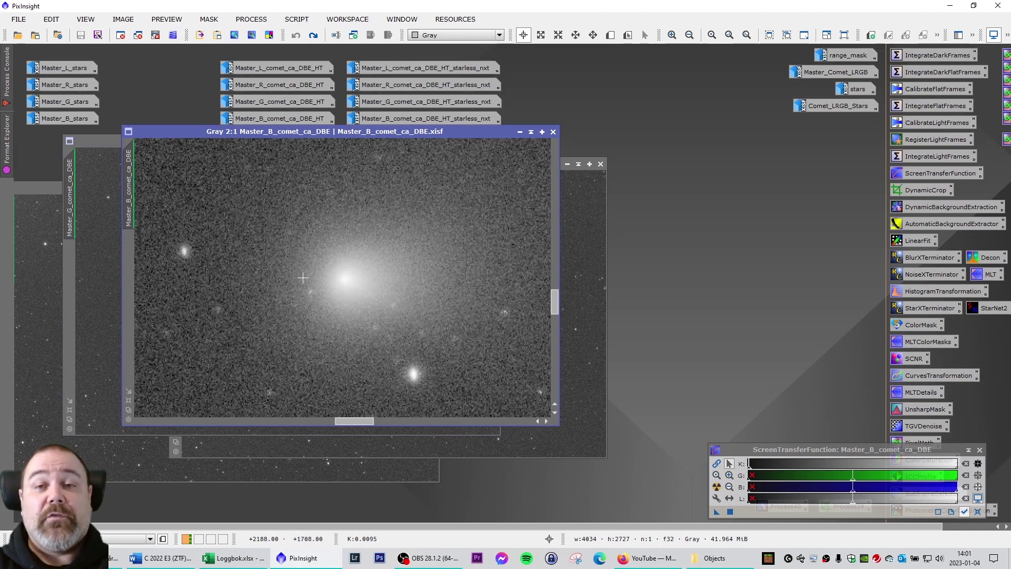
scroll(305, 282, down, 4)
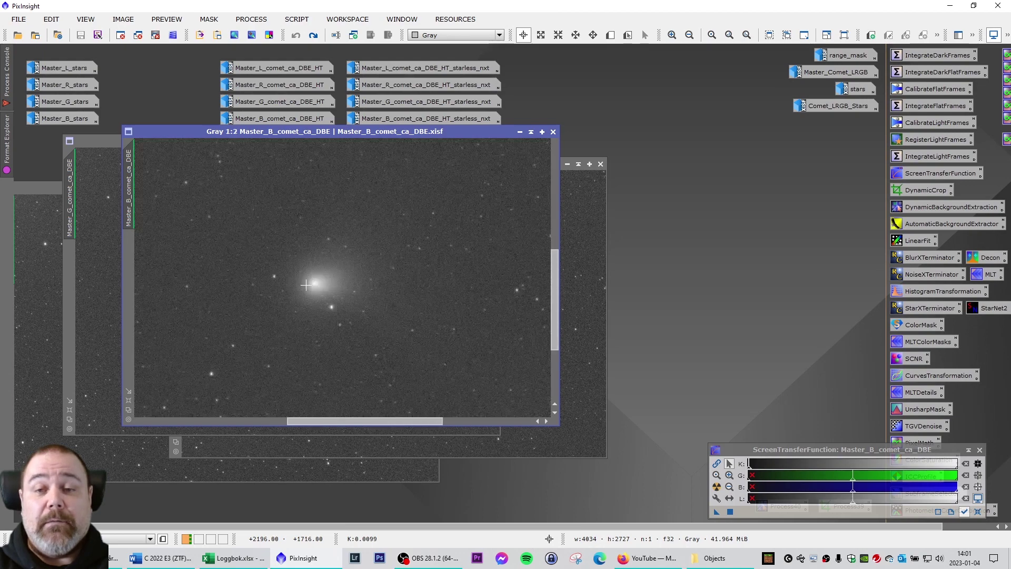
scroll(306, 286, down, 1)
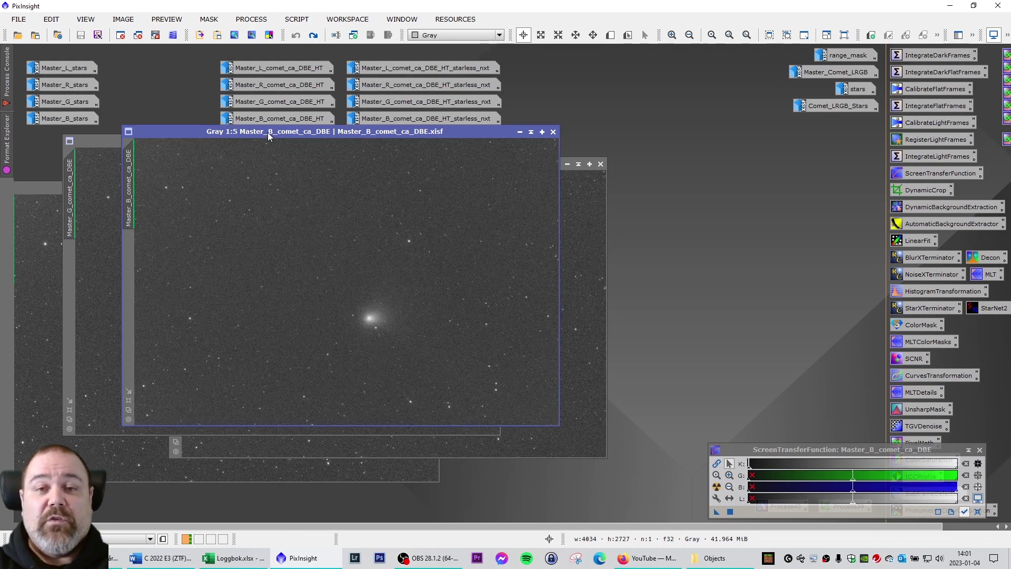
drag(286, 132, 291, 177)
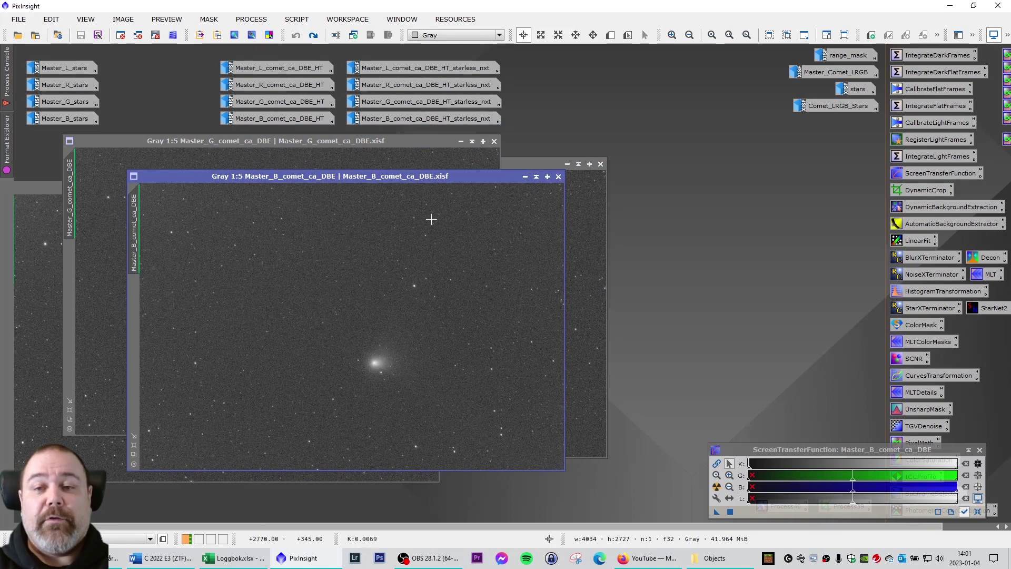
Iconize the B, G, R and L comet masters and move the STF window aside.
click(525, 178)
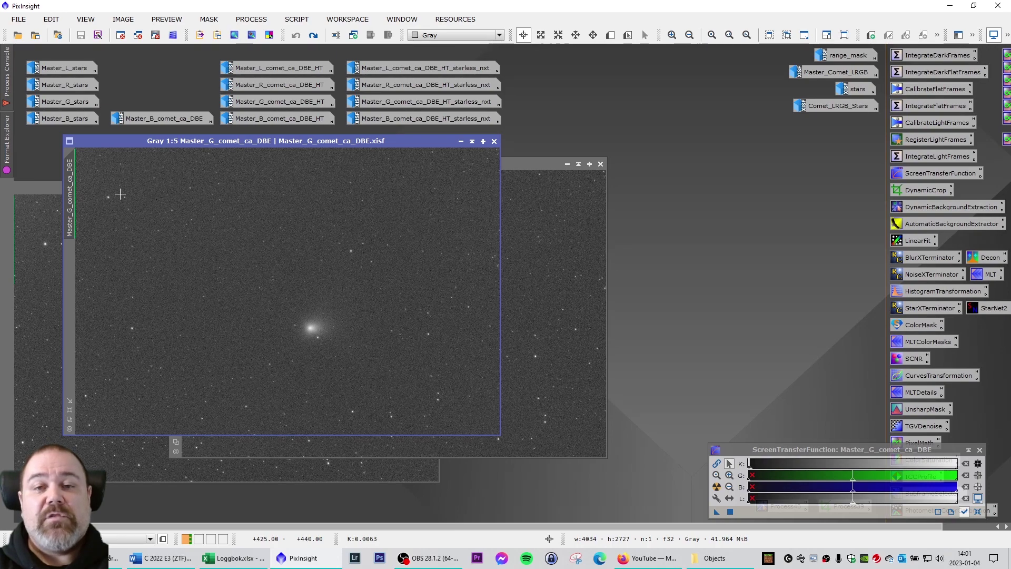
click(461, 141)
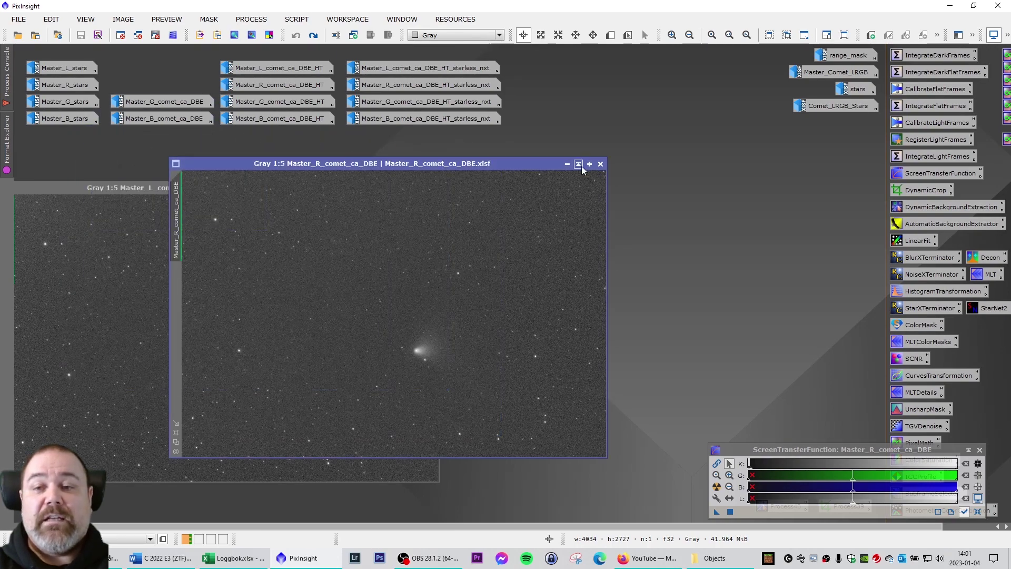
click(566, 166)
click(402, 188)
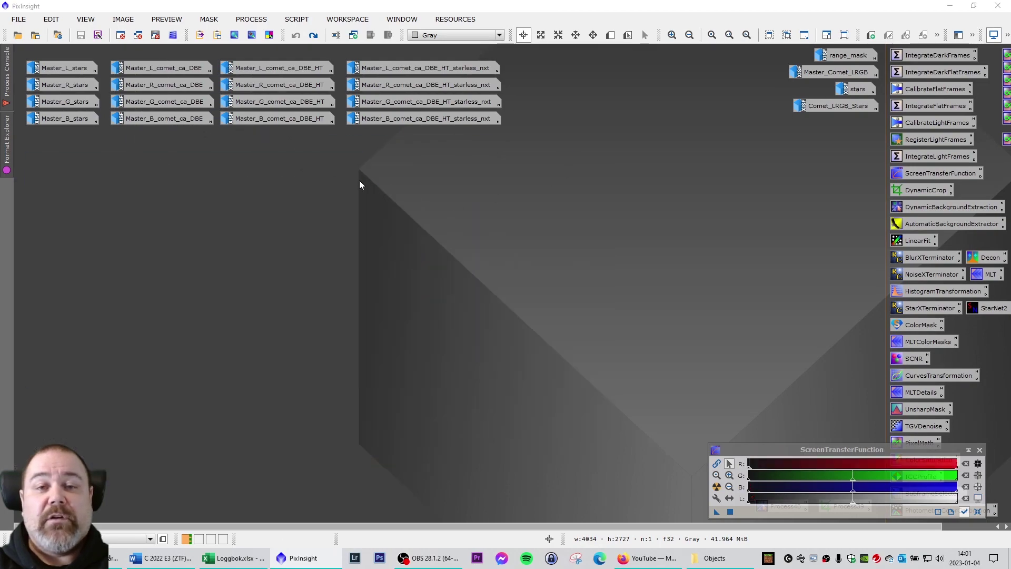
drag(207, 161, 140, 64)
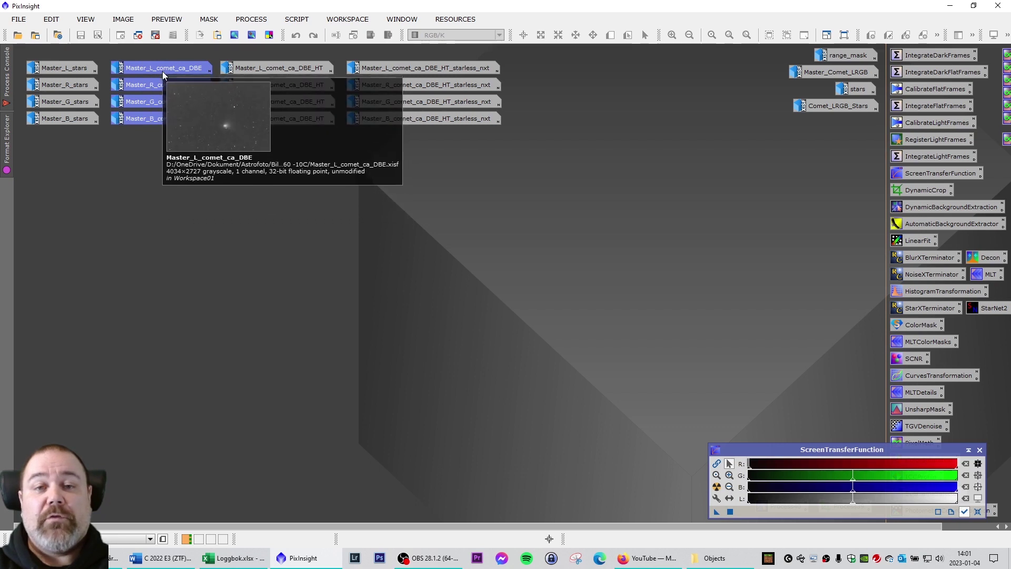
click(132, 155)
drag(90, 153, 60, 64)
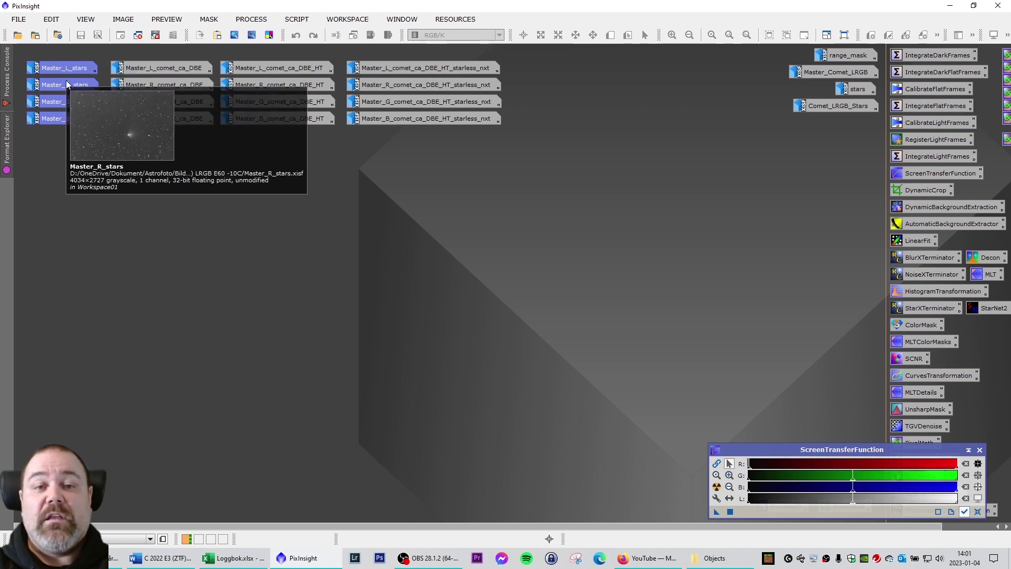
click(112, 203)
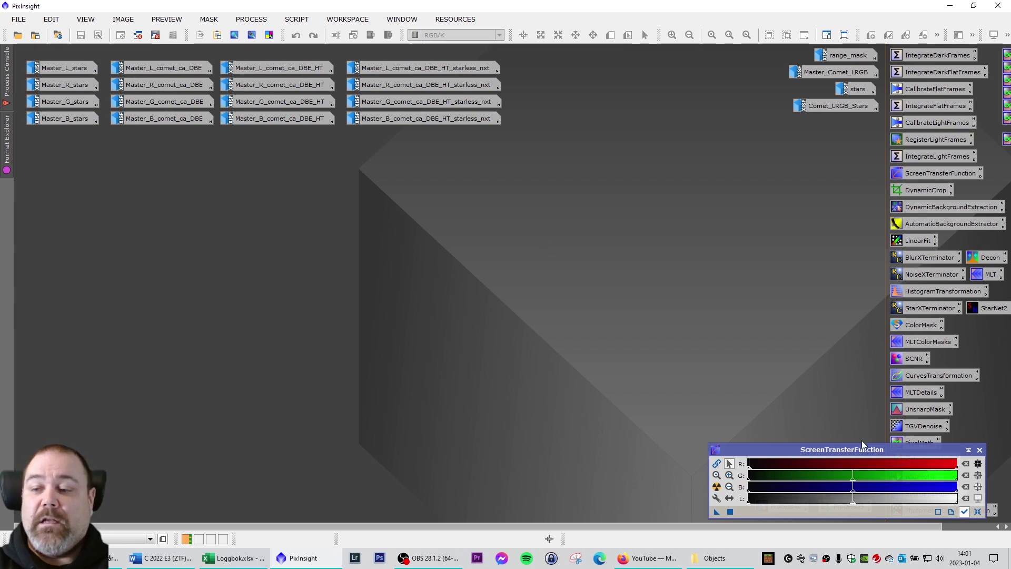
drag(863, 445, 744, 388)
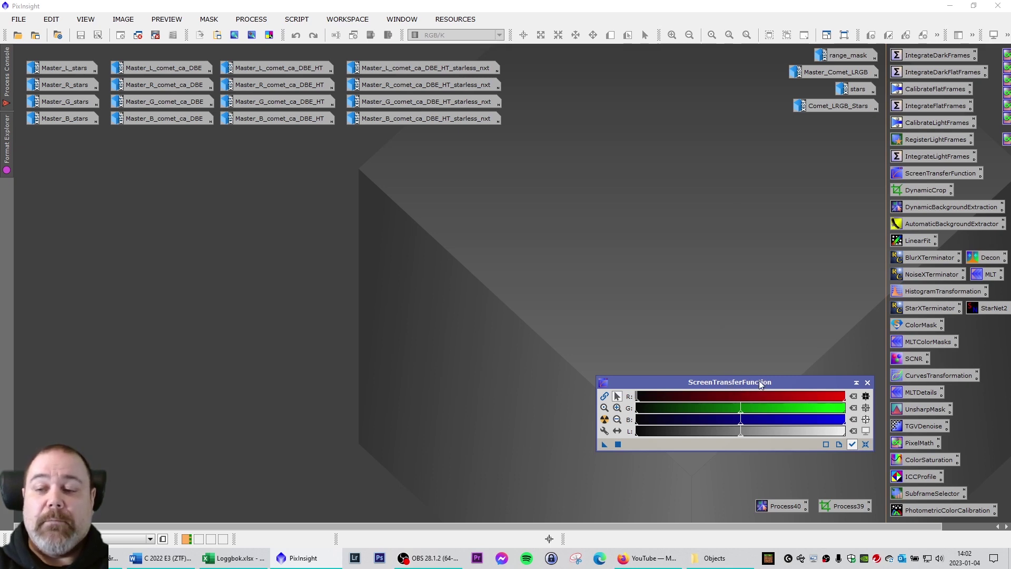
drag(761, 384, 768, 448)
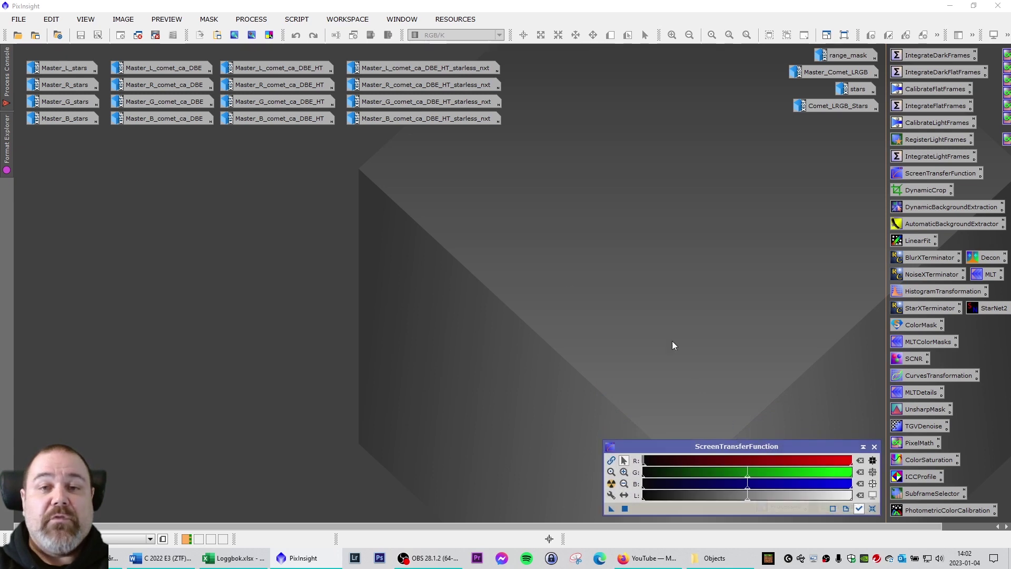
Open the stretched L, R, G and B Master_*_comet_ca_DBE_HT images for review.
double_click(294, 74)
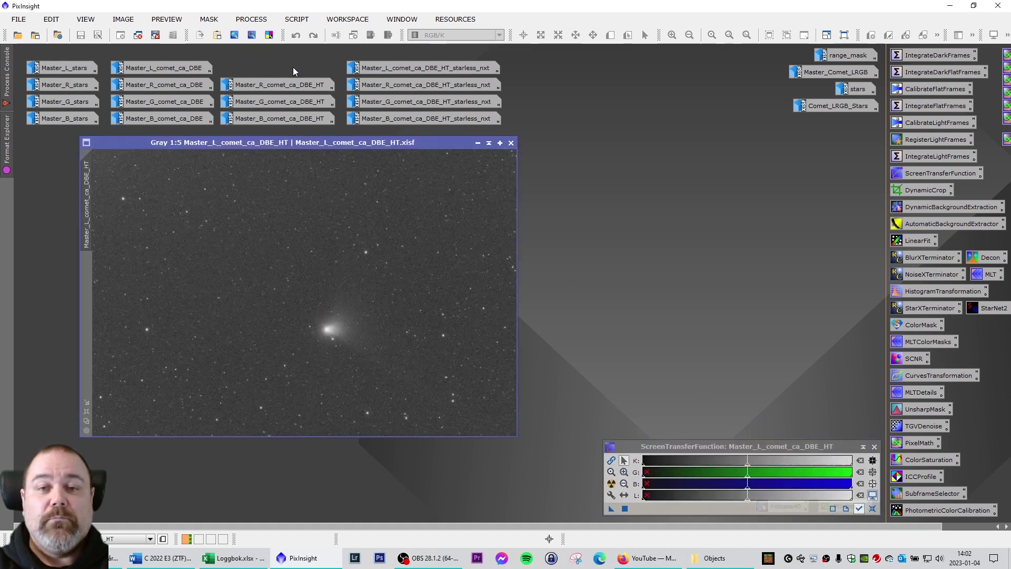
drag(296, 148, 283, 151)
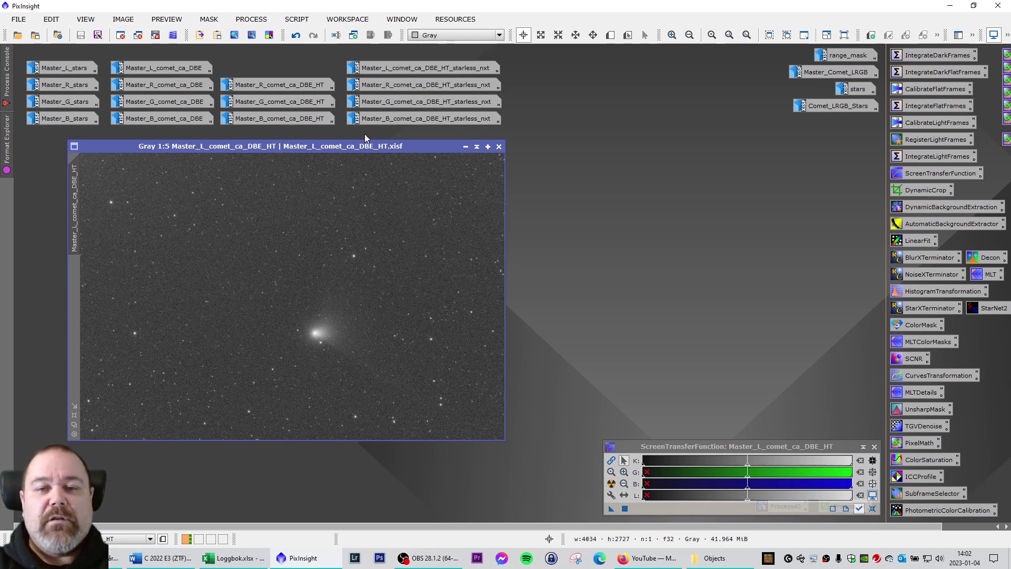
double_click(291, 86)
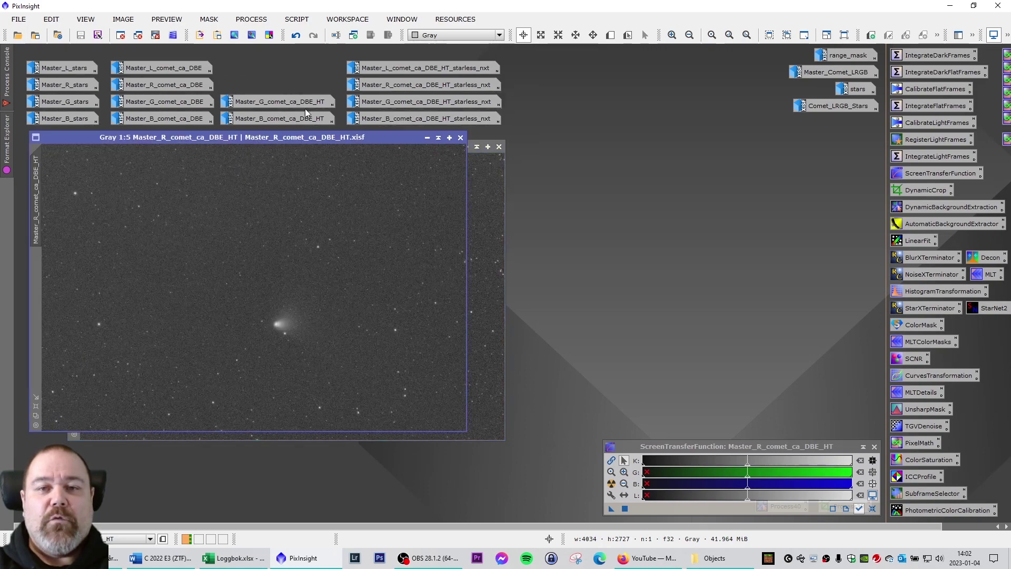
double_click(299, 100)
double_click(299, 118)
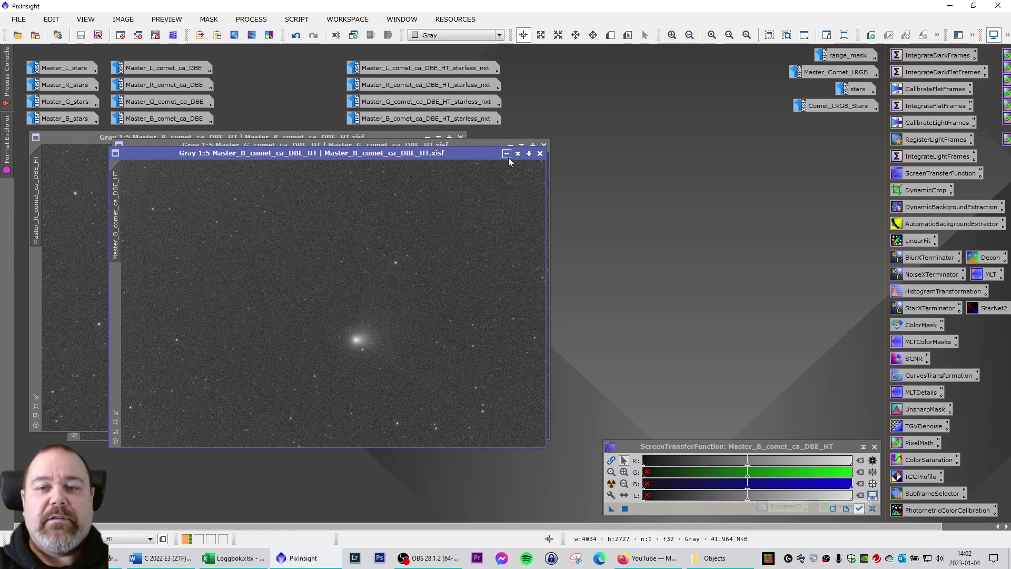
Iconize the four stretched comet images and open Master_L_comet_ca_DBE_HT_starless_nxt.
click(507, 154)
click(511, 145)
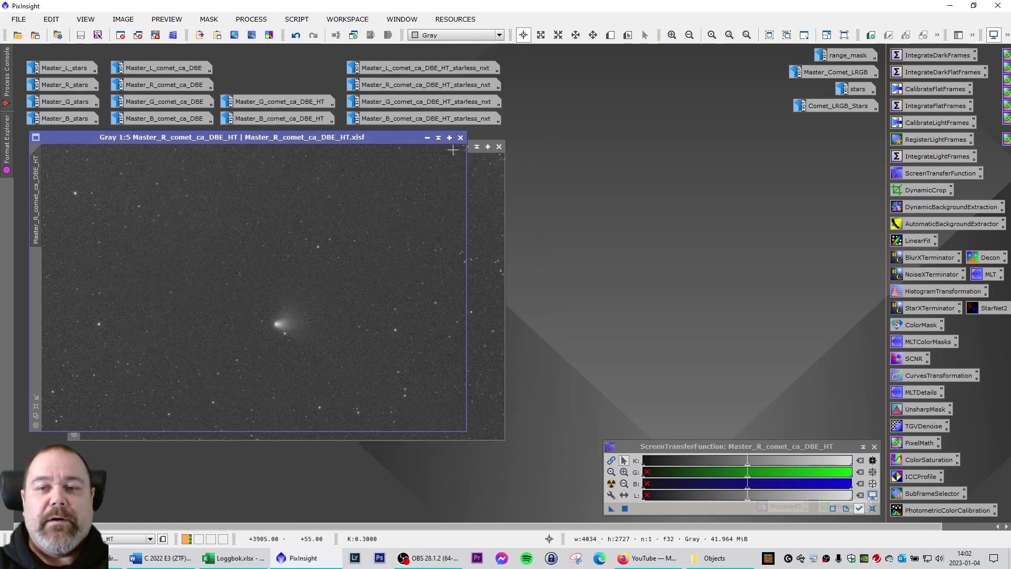
click(427, 137)
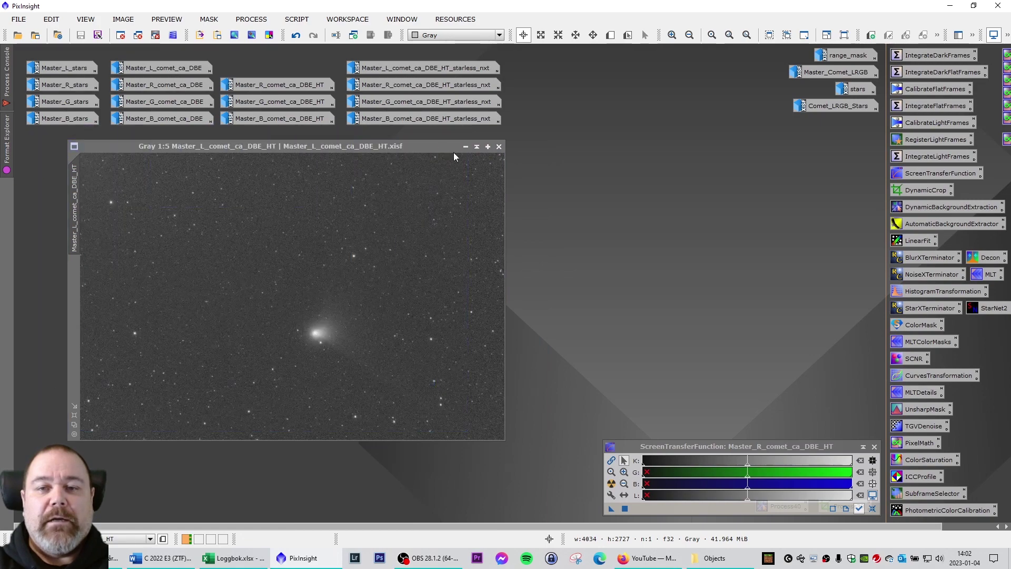
click(465, 146)
double_click(455, 70)
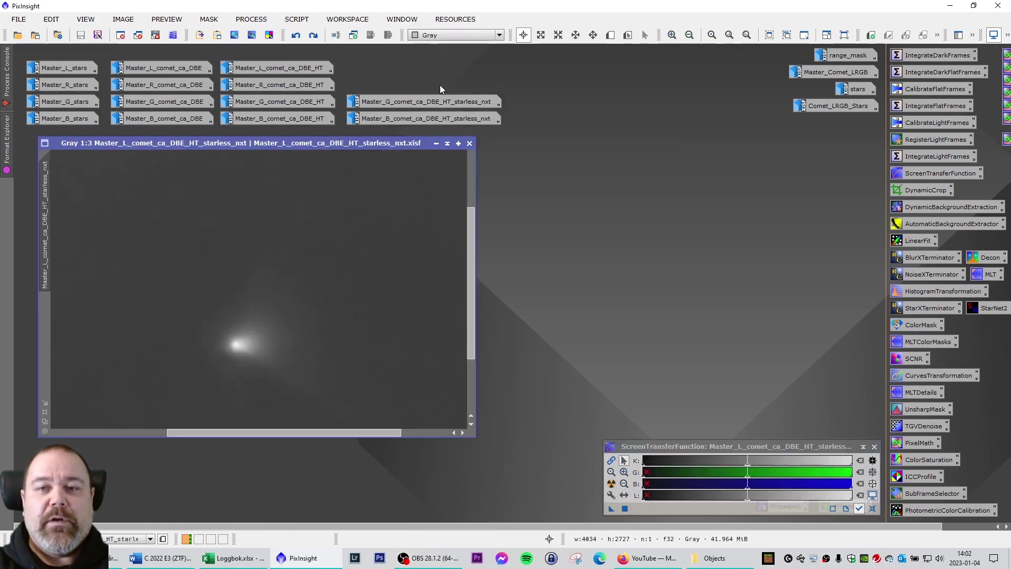
Open the starless red, green and blue comet images alongside the luminance.
double_click(441, 85)
double_click(451, 103)
double_click(452, 120)
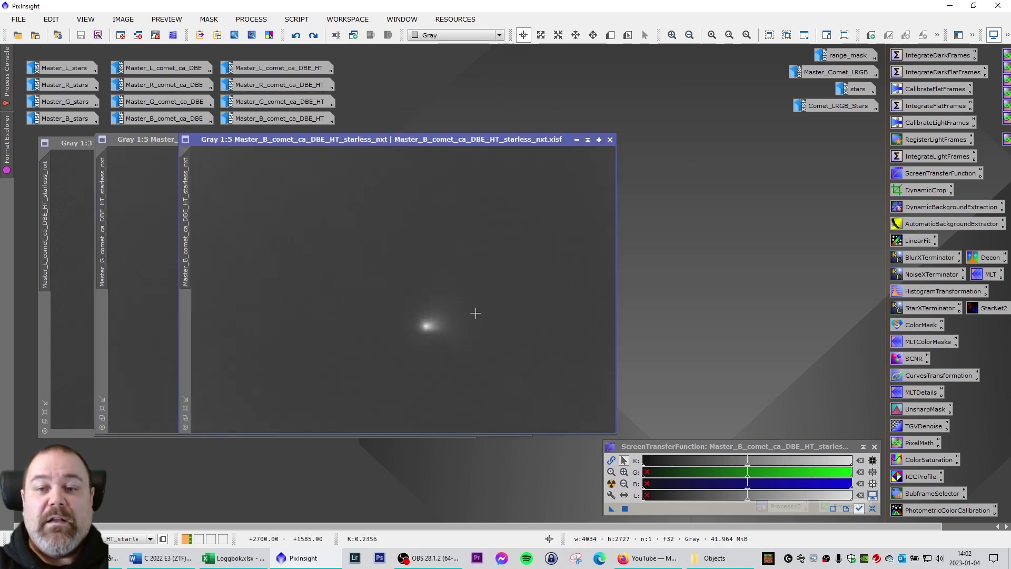
scroll(440, 334, up, 5)
scroll(325, 336, down, 2)
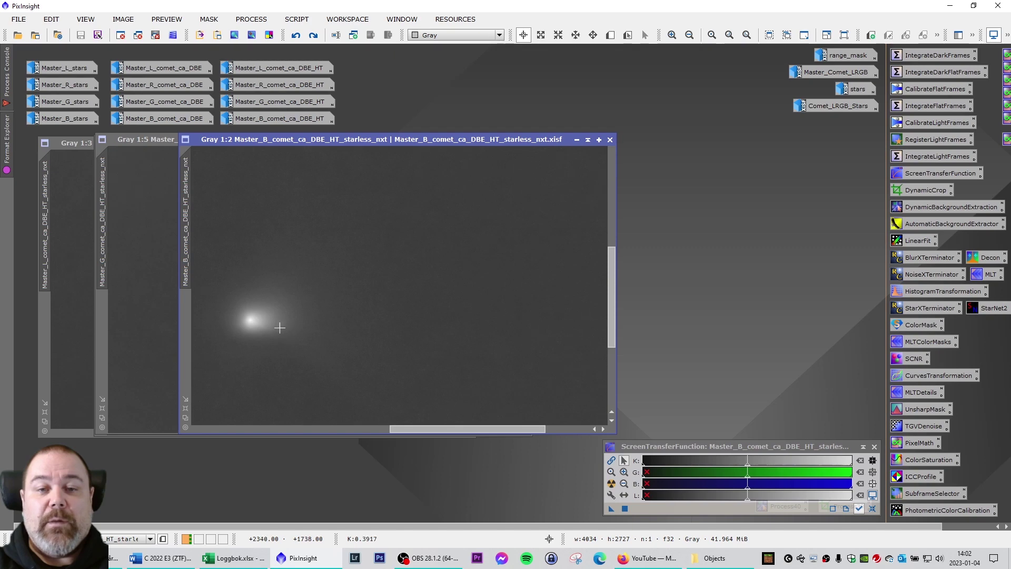
scroll(472, 251, down, 3)
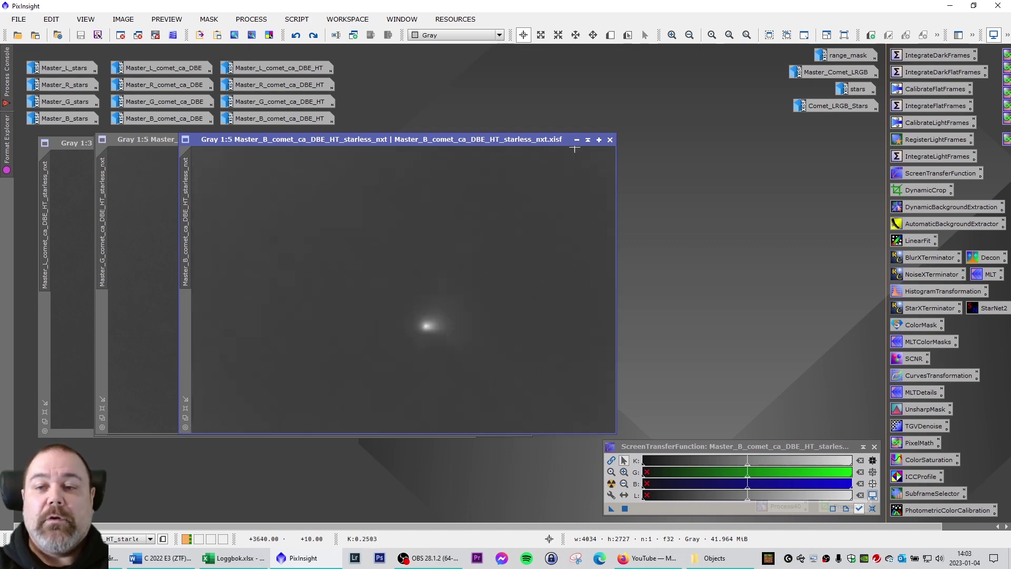
Iconize the starless blue, green, red and luminance comet images.
click(576, 139)
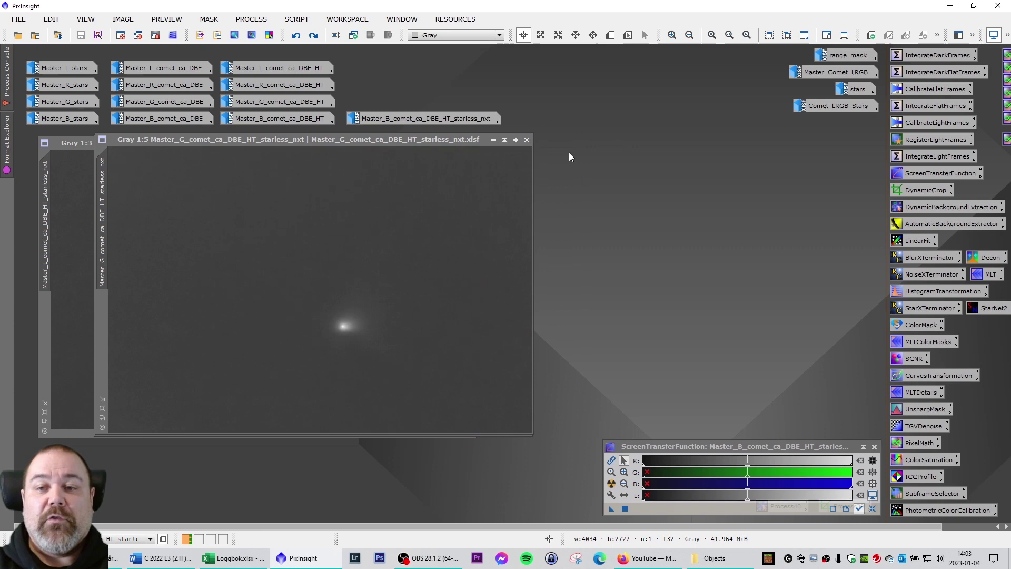
click(494, 140)
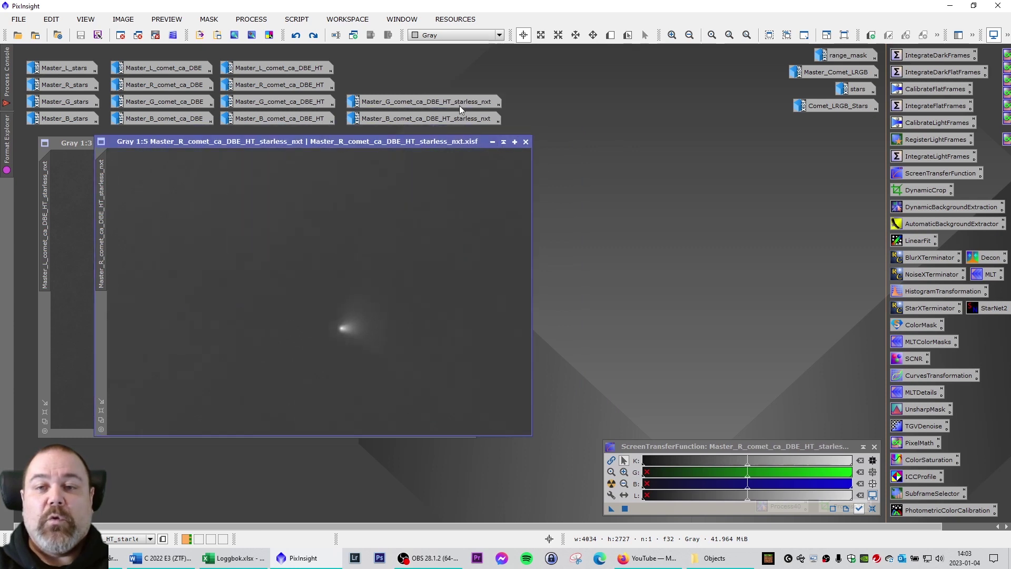
mouse_move(450, 102)
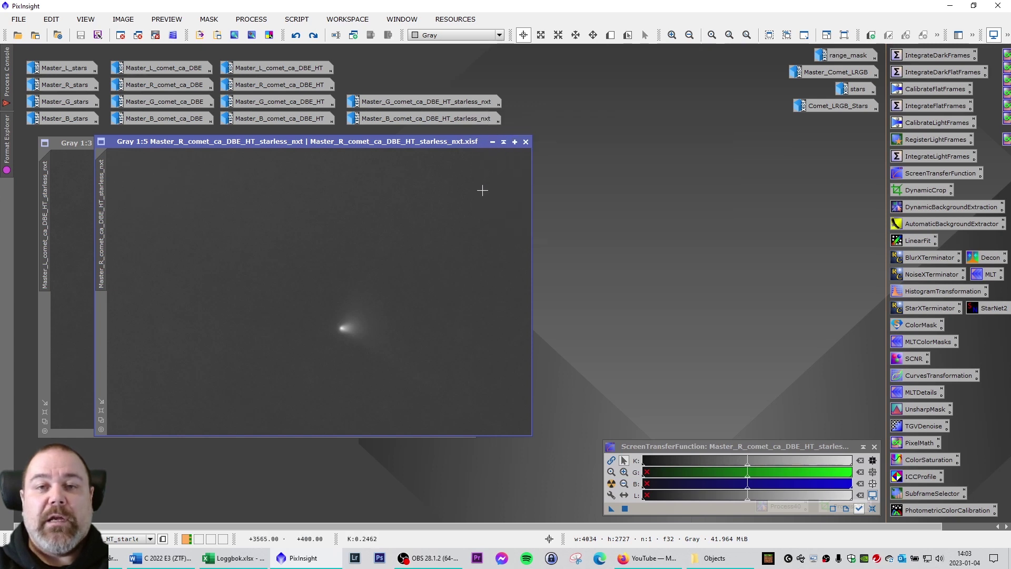
click(493, 142)
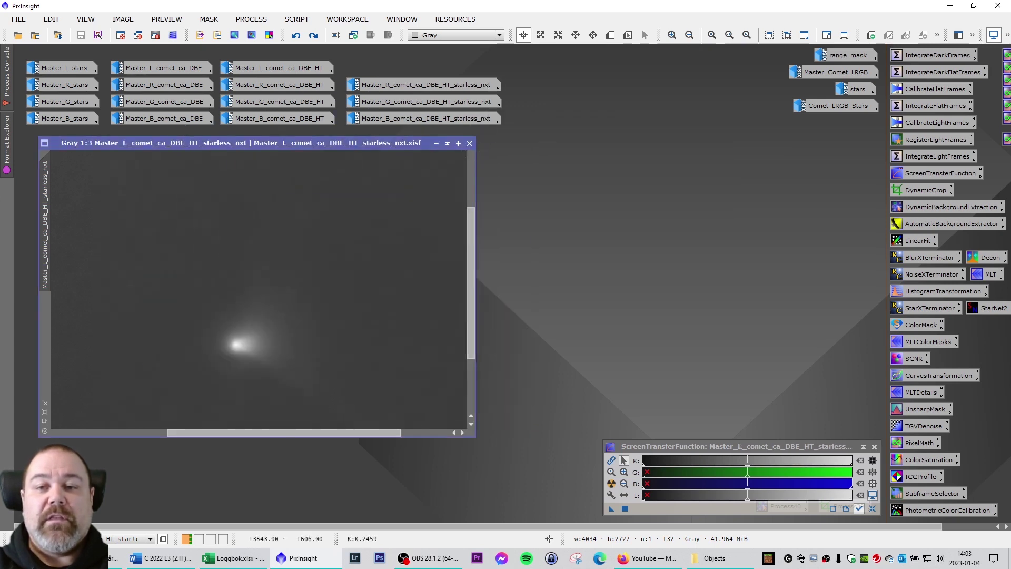
click(436, 143)
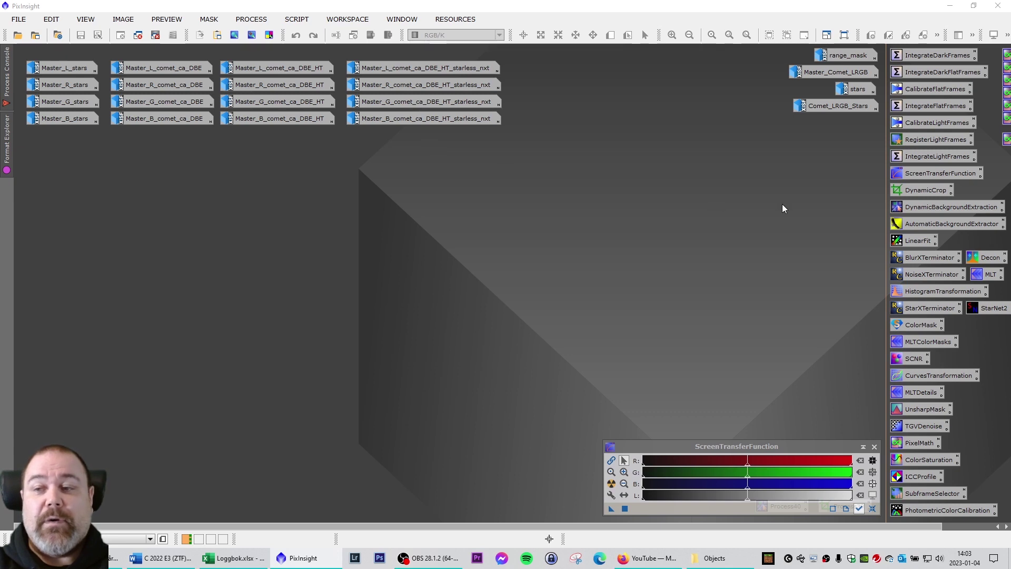
double_click(924, 310)
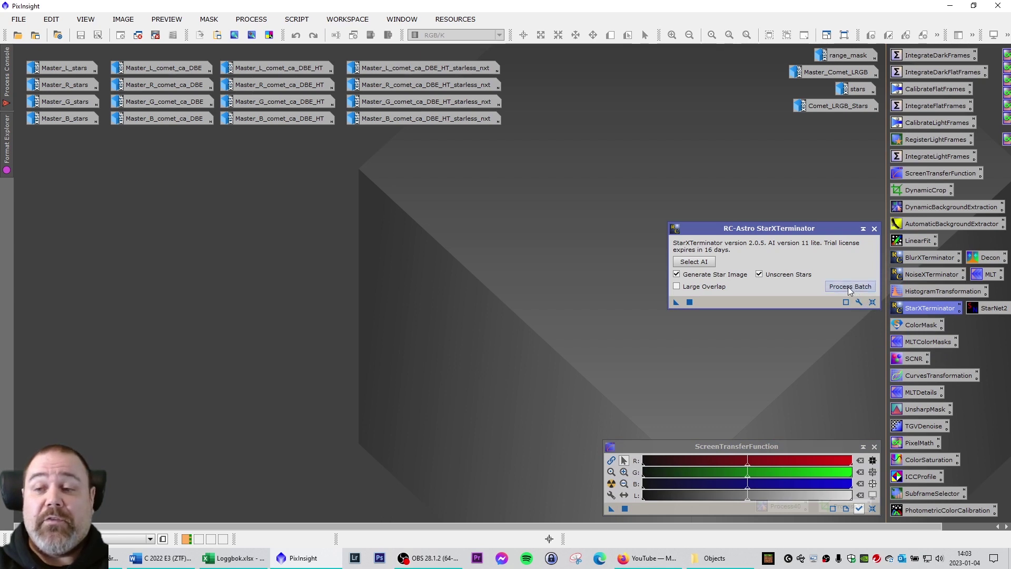
click(875, 229)
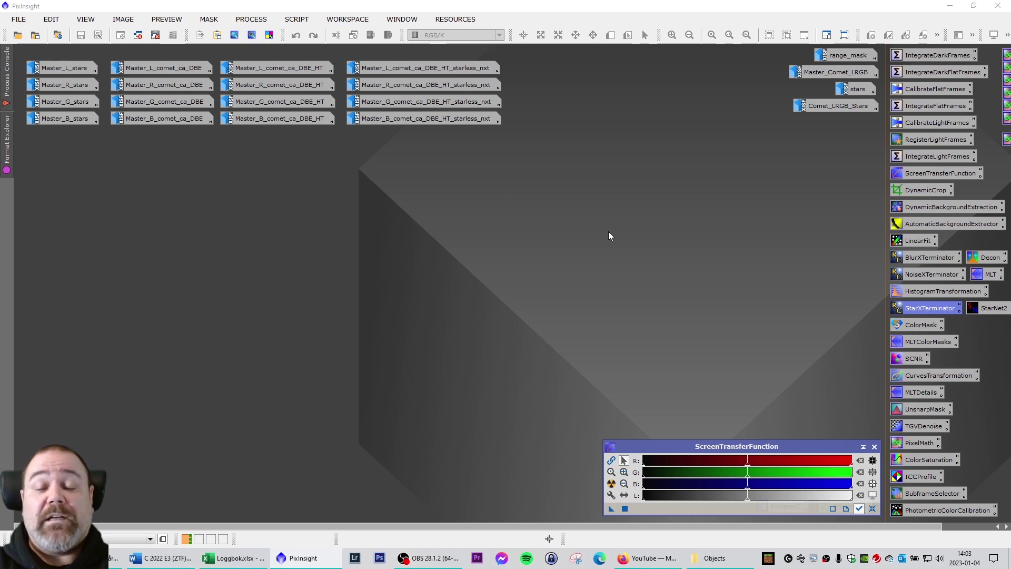
Open Master_Comet_LRGB and briefly view the LRGBCombination process before closing it.
double_click(822, 73)
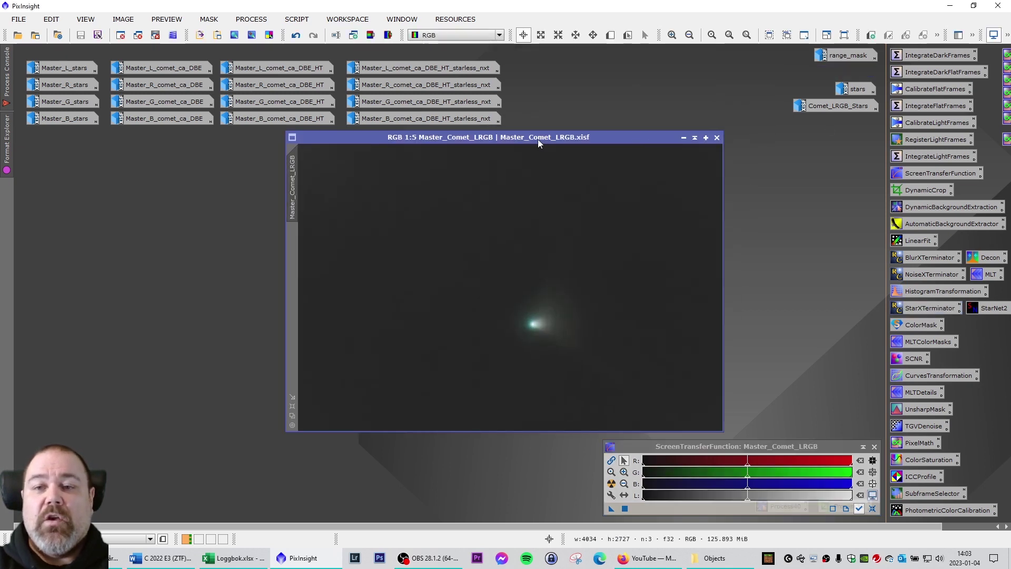
drag(536, 139, 280, 157)
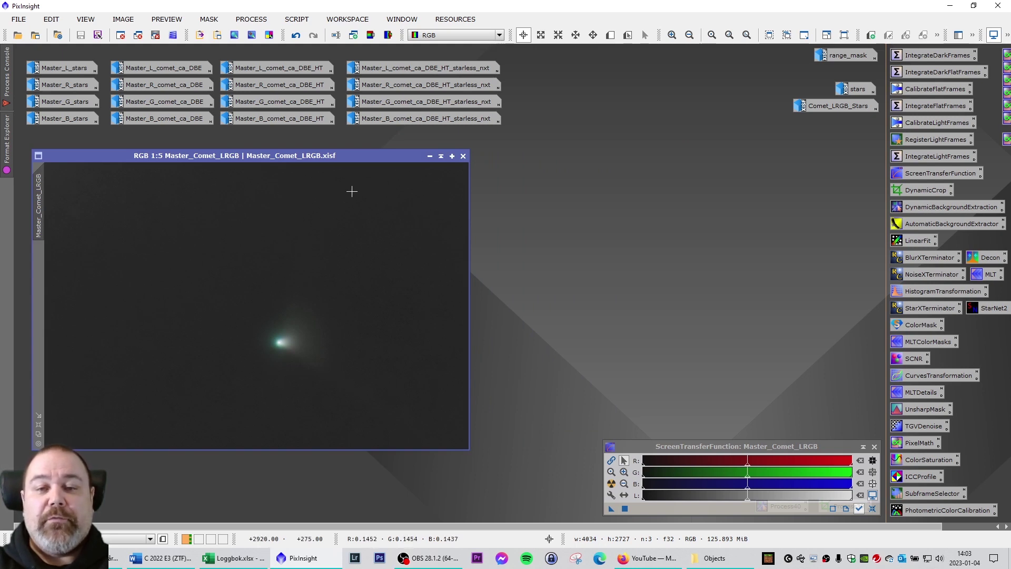
click(252, 19)
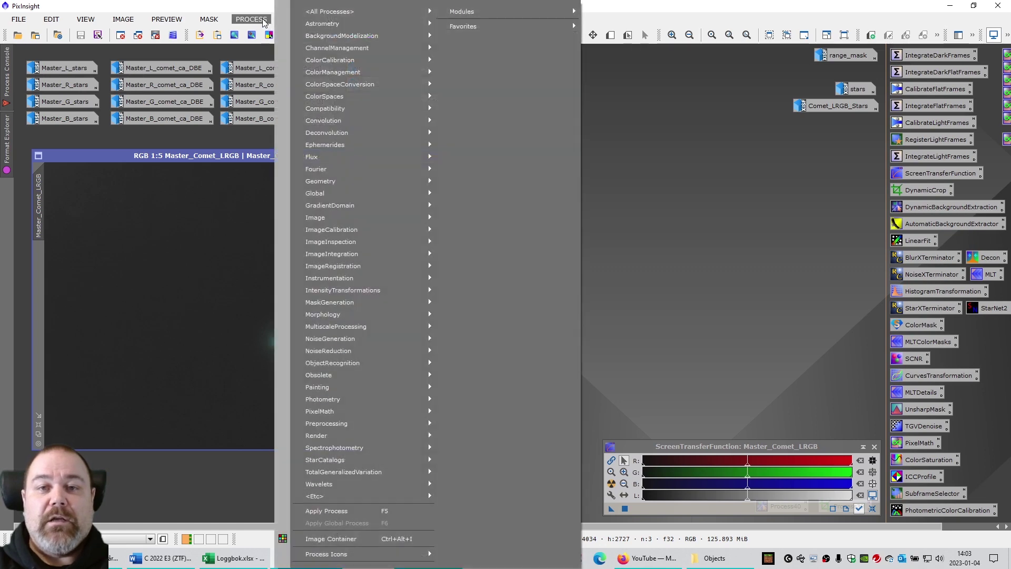
mouse_move(574, 22)
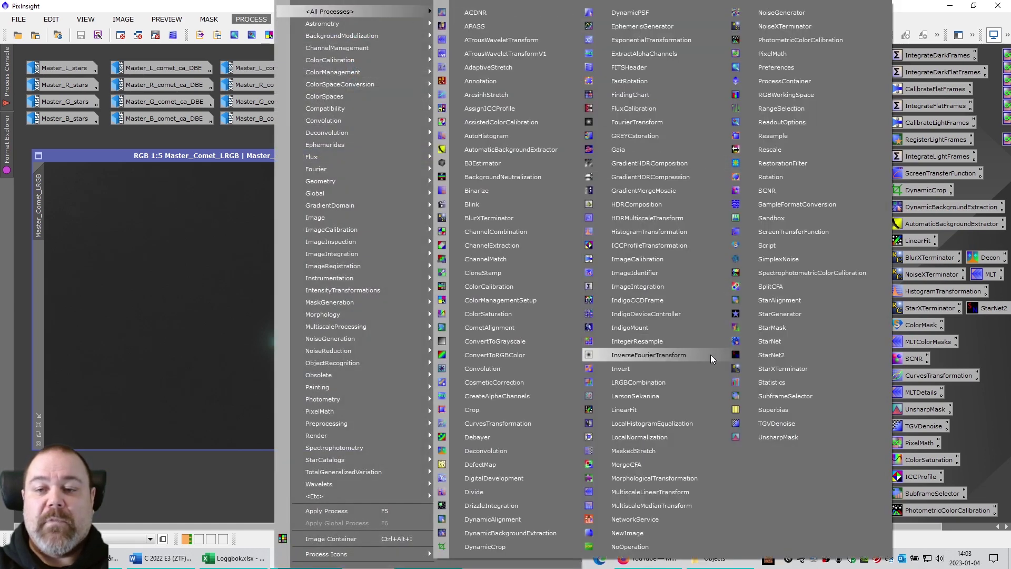
click(677, 382)
drag(640, 210, 676, 175)
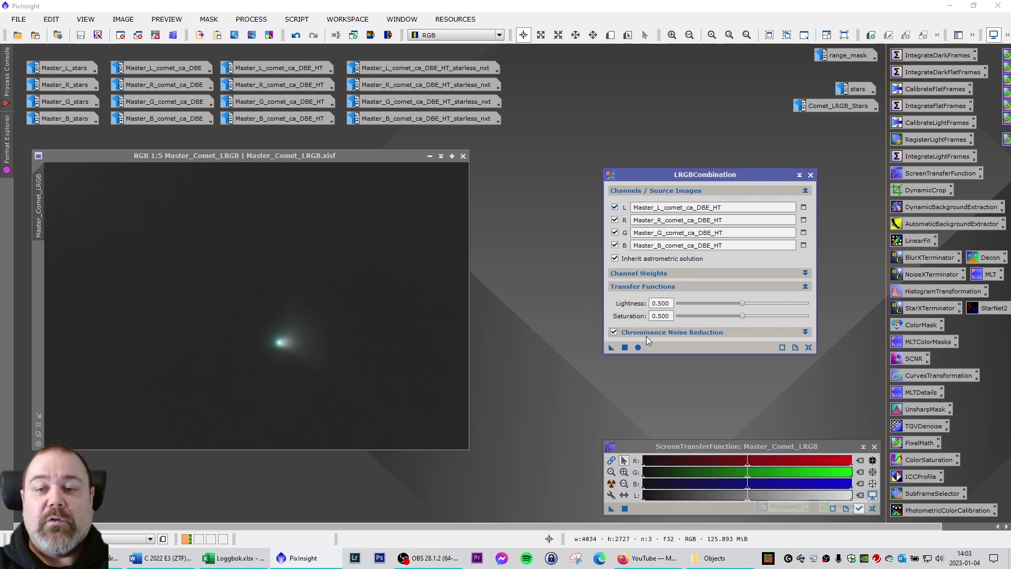
click(812, 175)
Open range_mask beside the Master_Comet_LRGB image.
drag(301, 156, 439, 158)
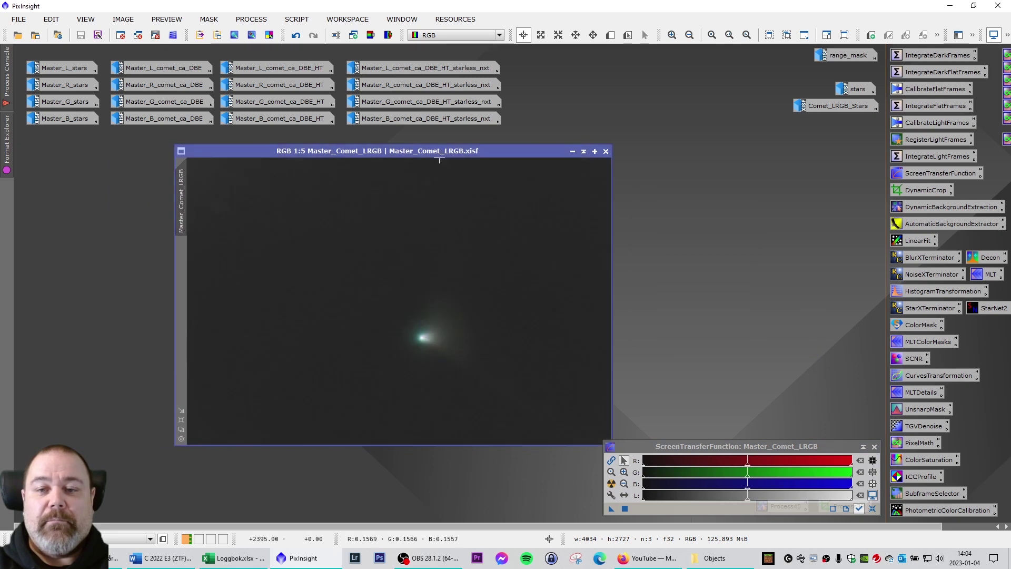
double_click(852, 59)
drag(644, 153, 748, 122)
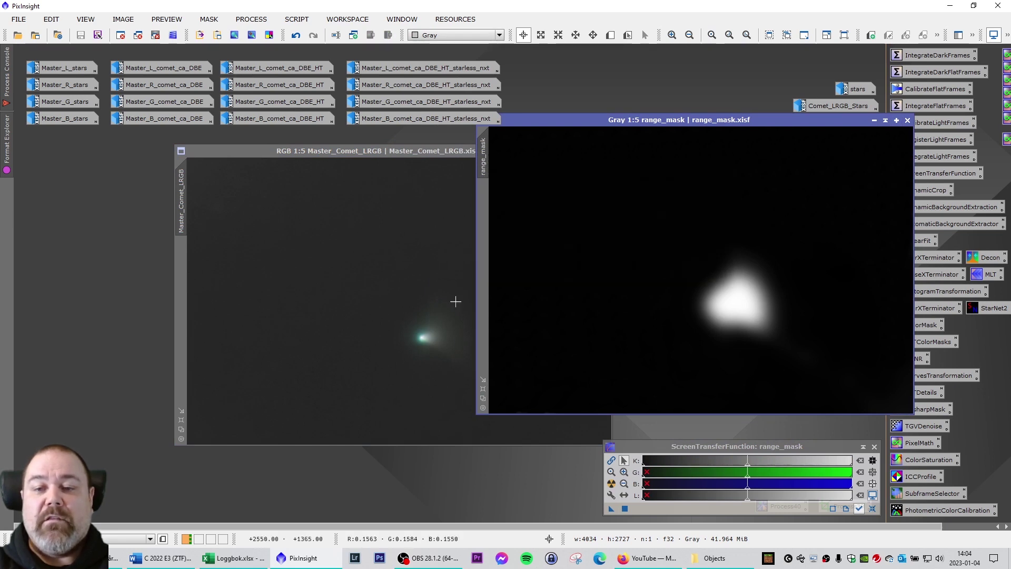
Apply range_mask as a mask on Master_Comet_LRGB and show the mask overlay.
drag(484, 181, 179, 286)
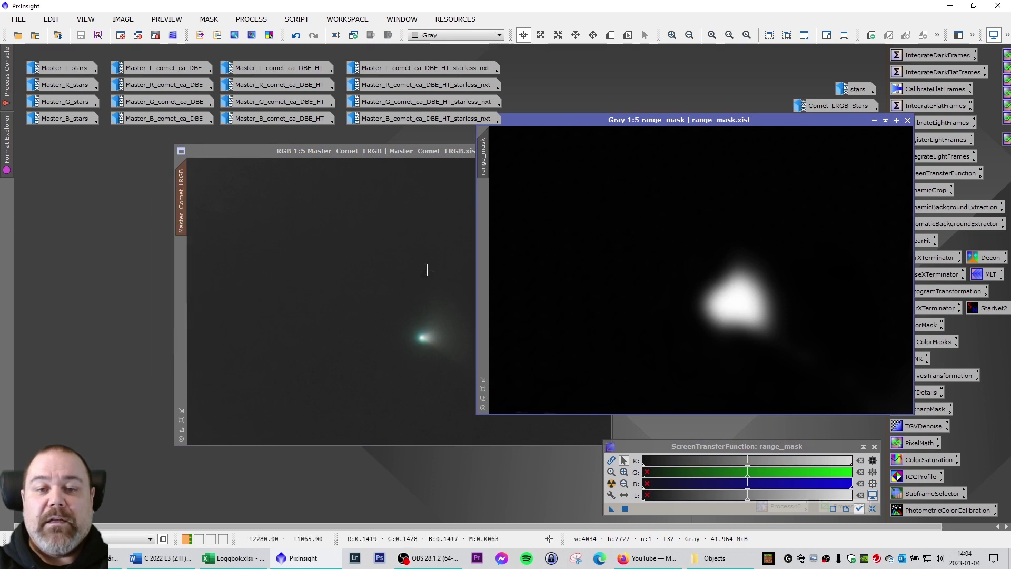
click(875, 123)
drag(422, 149, 329, 160)
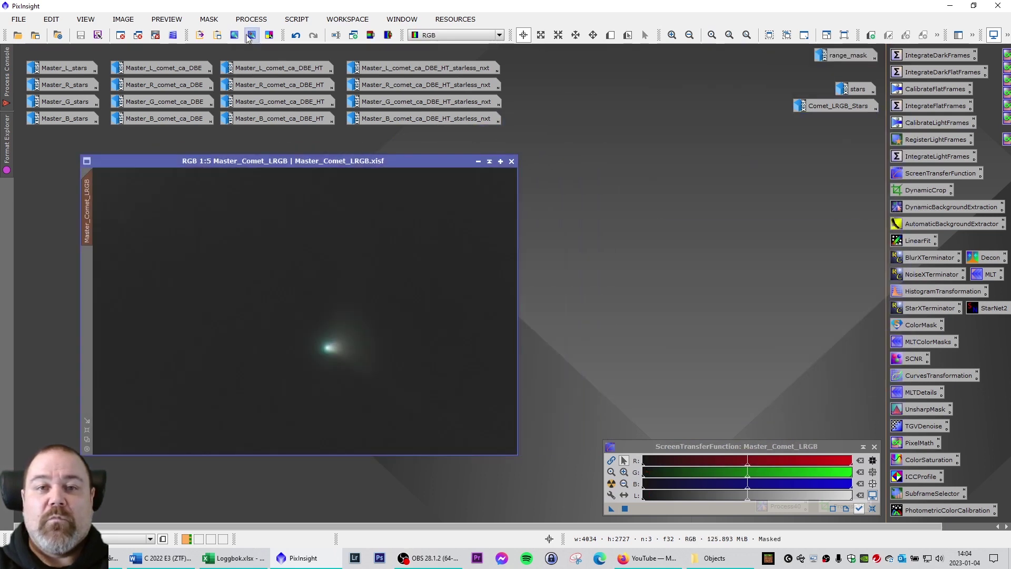
click(203, 19)
click(236, 89)
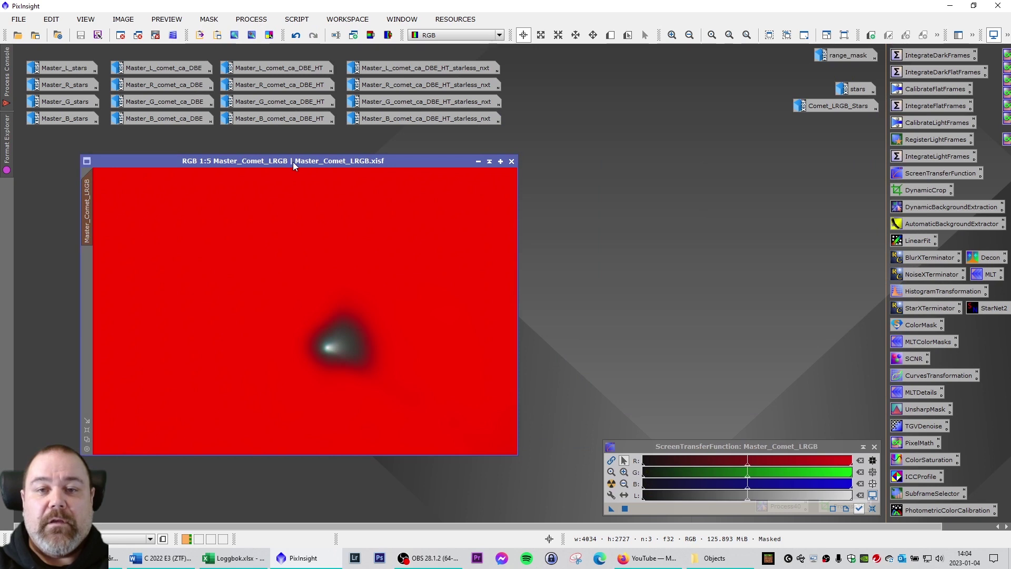
drag(292, 163, 295, 160)
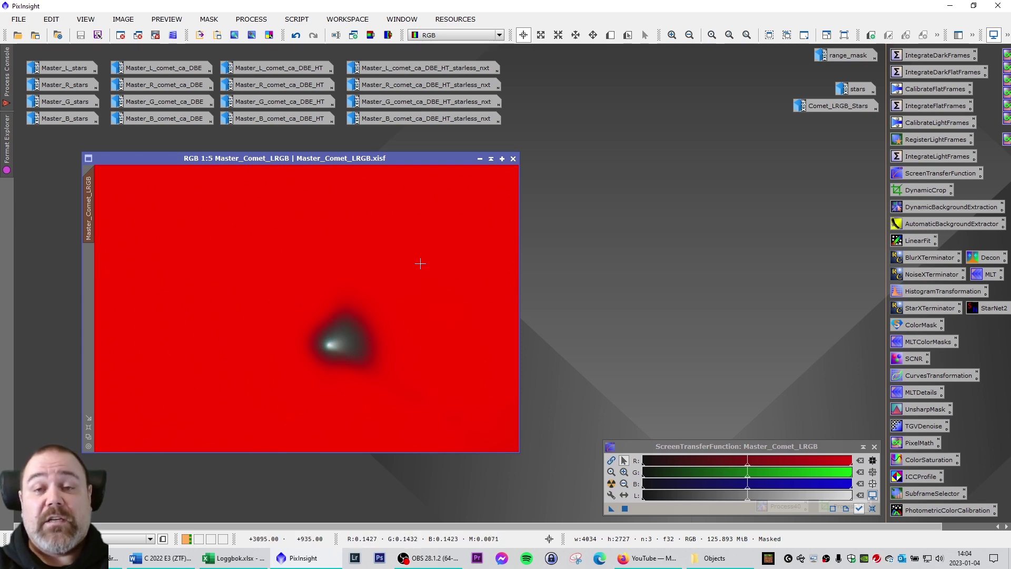
Invert the mask to cover the comet, then iconize the comet image.
click(217, 20)
click(234, 65)
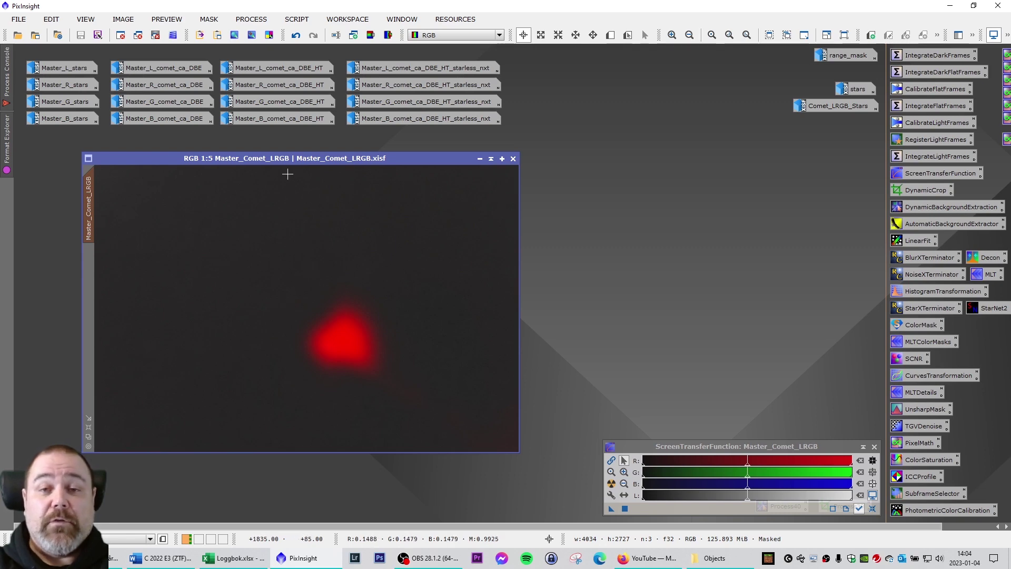
click(204, 38)
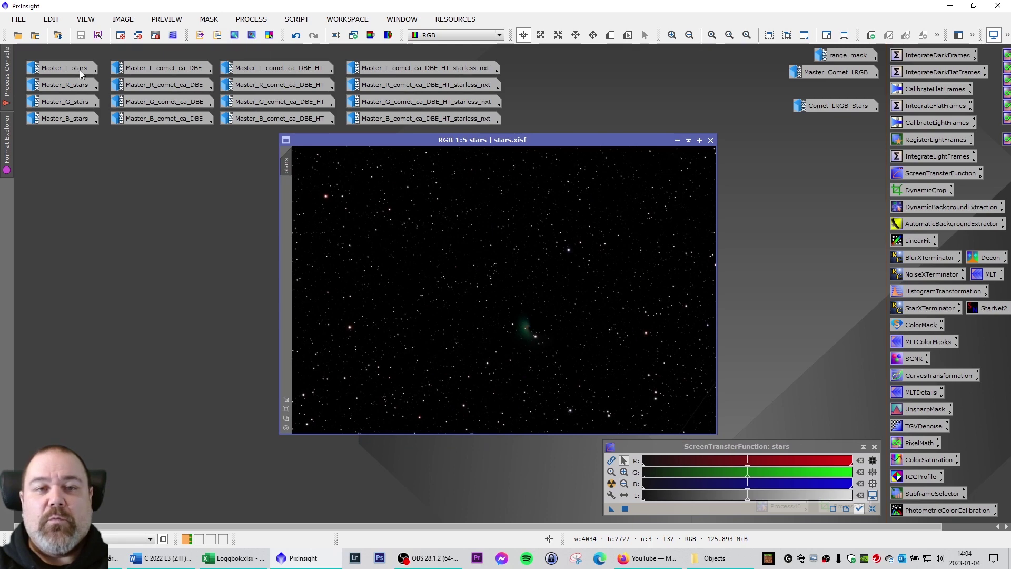
View Master_L_stars and Master_R_stars, then iconize both.
double_click(61, 68)
double_click(61, 85)
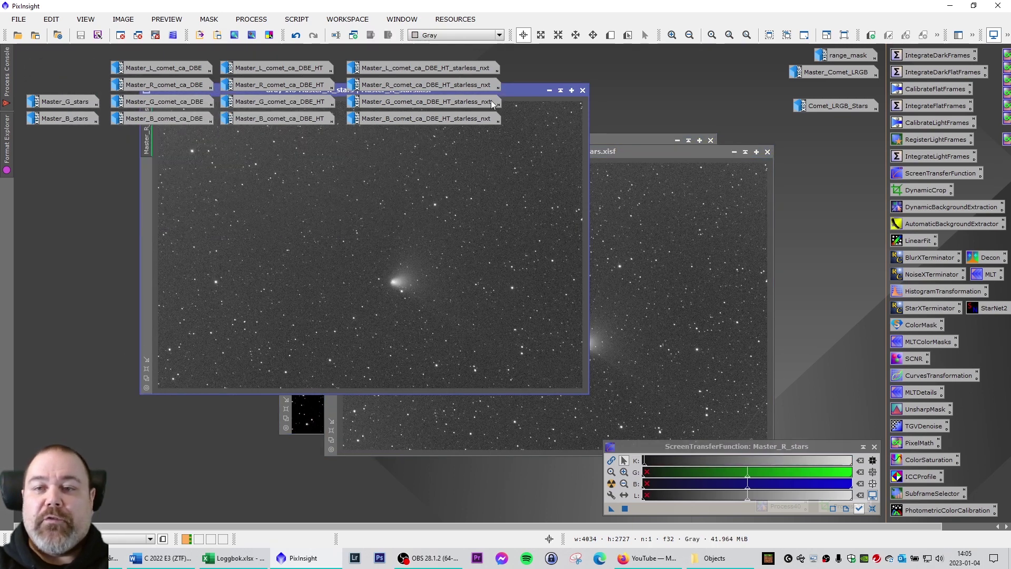
drag(518, 93, 486, 175)
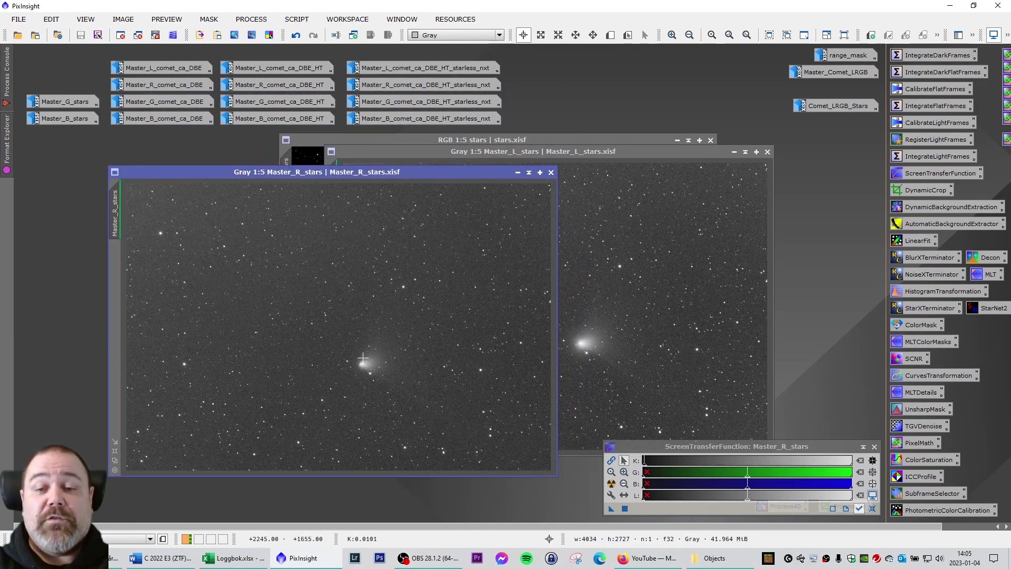
click(519, 173)
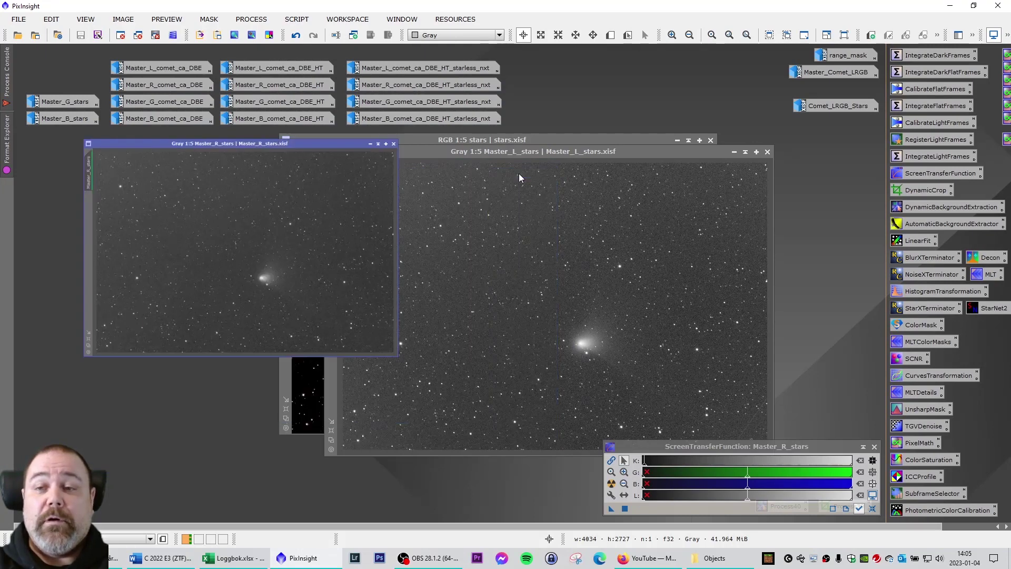
click(735, 152)
Reposition the RGB stars image window, then iconize it.
drag(562, 140, 359, 153)
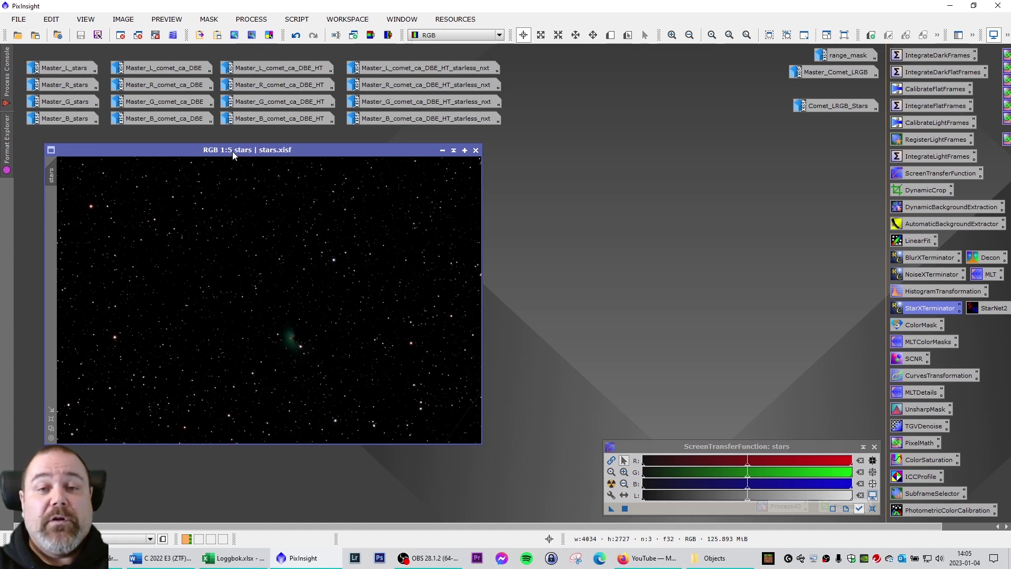
drag(233, 150, 228, 148)
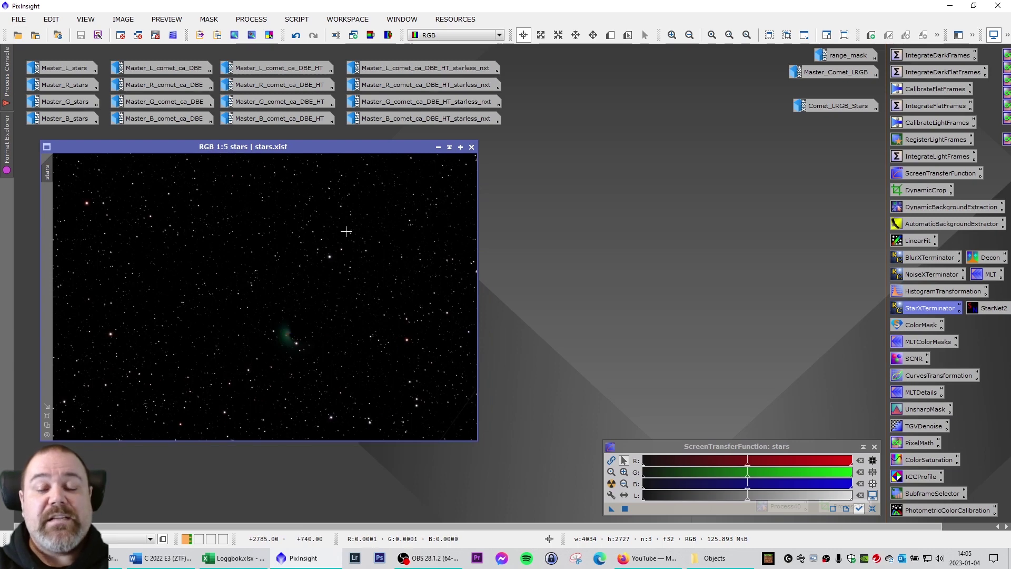
drag(261, 149, 265, 147)
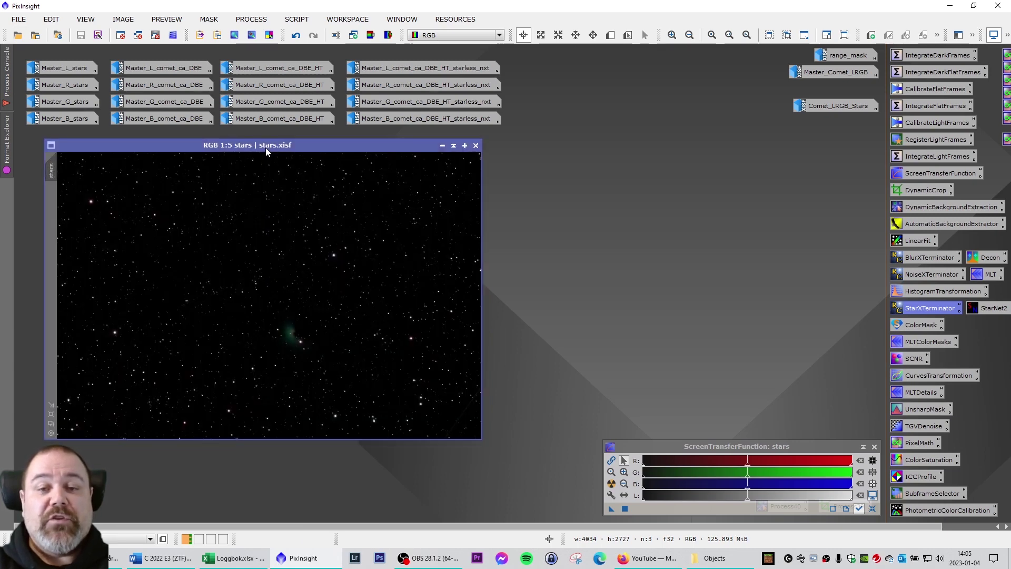
click(442, 146)
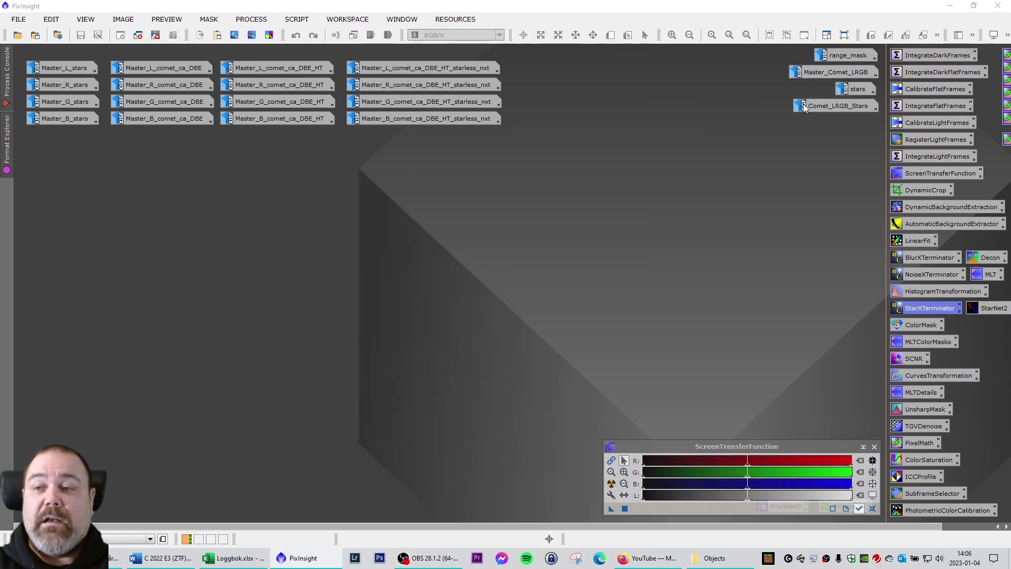
Open Comet_LRGB_Stars, shift its window left and zoom in to 1:4.
double_click(842, 108)
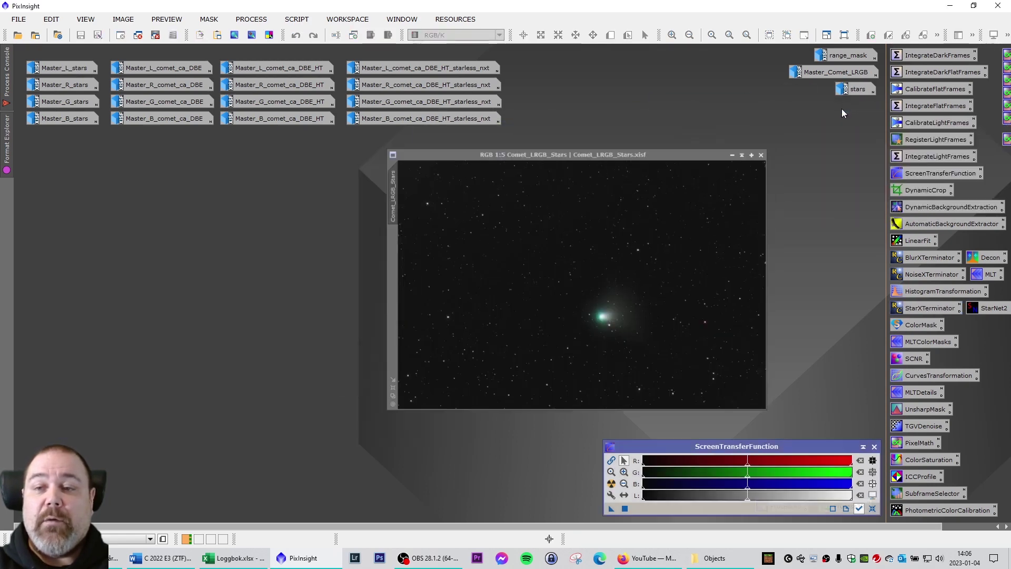
drag(614, 165, 366, 162)
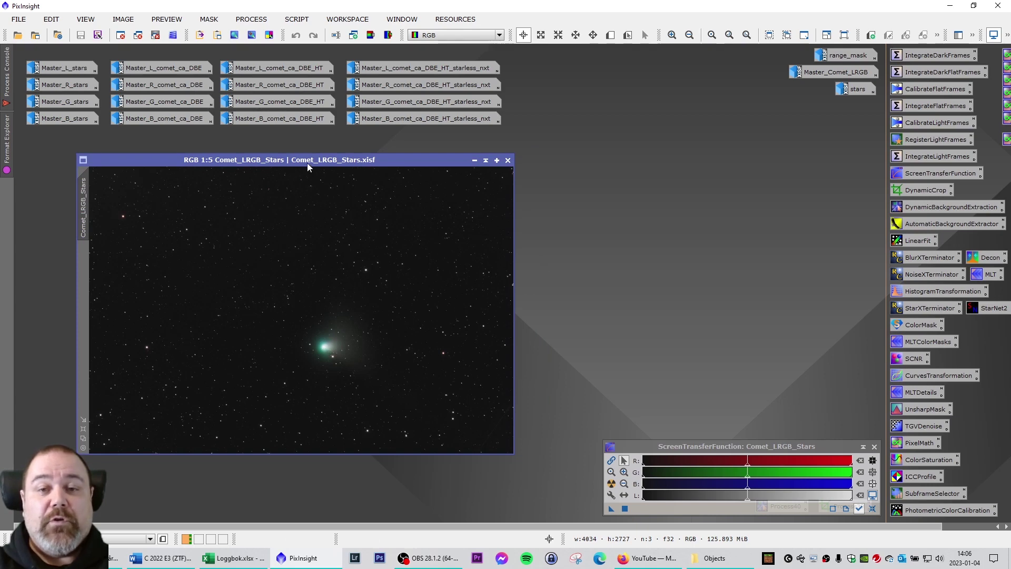
drag(307, 160, 328, 147)
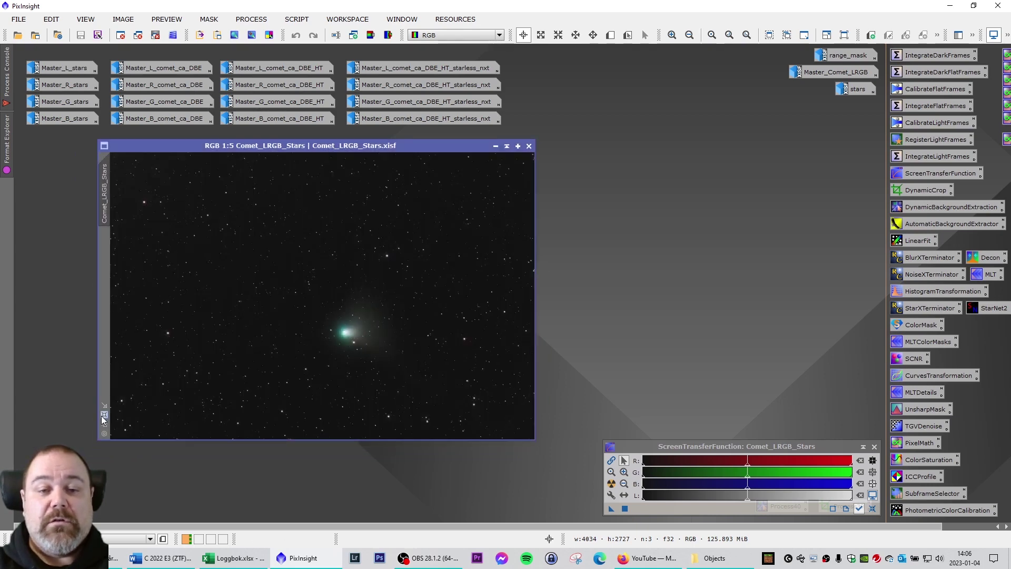
key(ctrl+plus)
drag(371, 144, 316, 142)
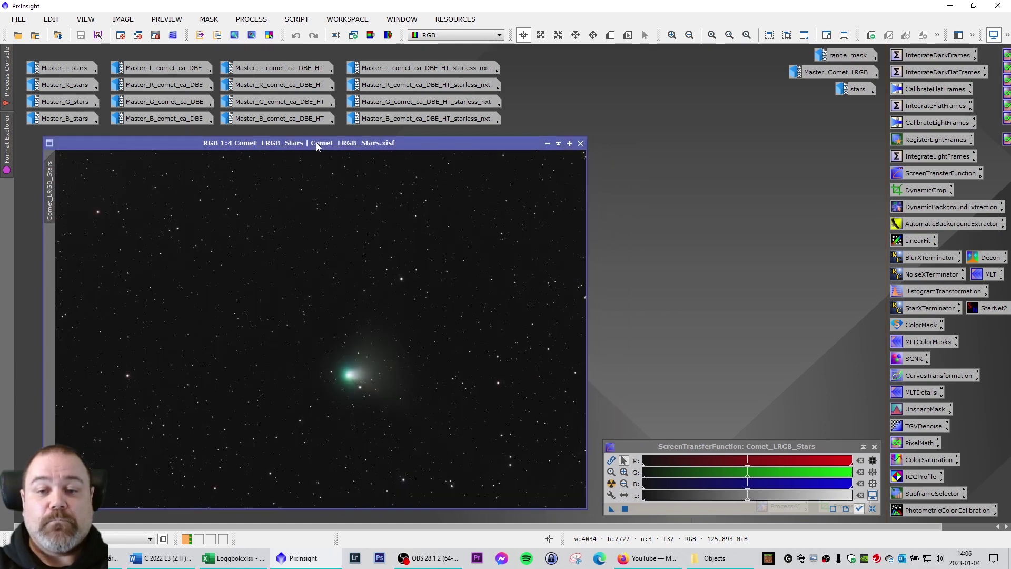